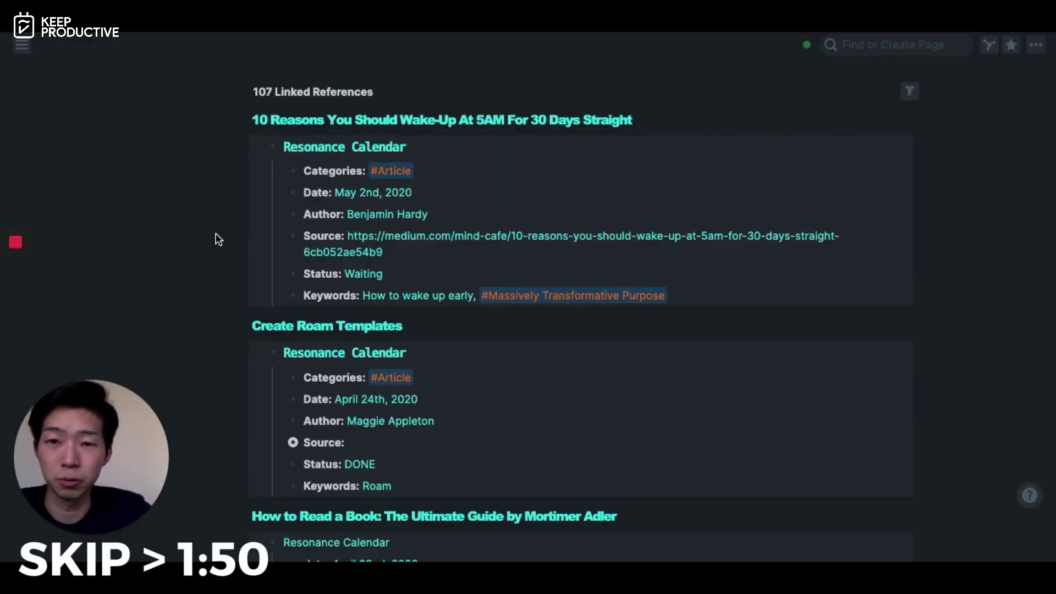
Step: Scroll the May 3rd, 2020 daily note, which holds only one empty bullet
scroll(212, 234, "down", 1)
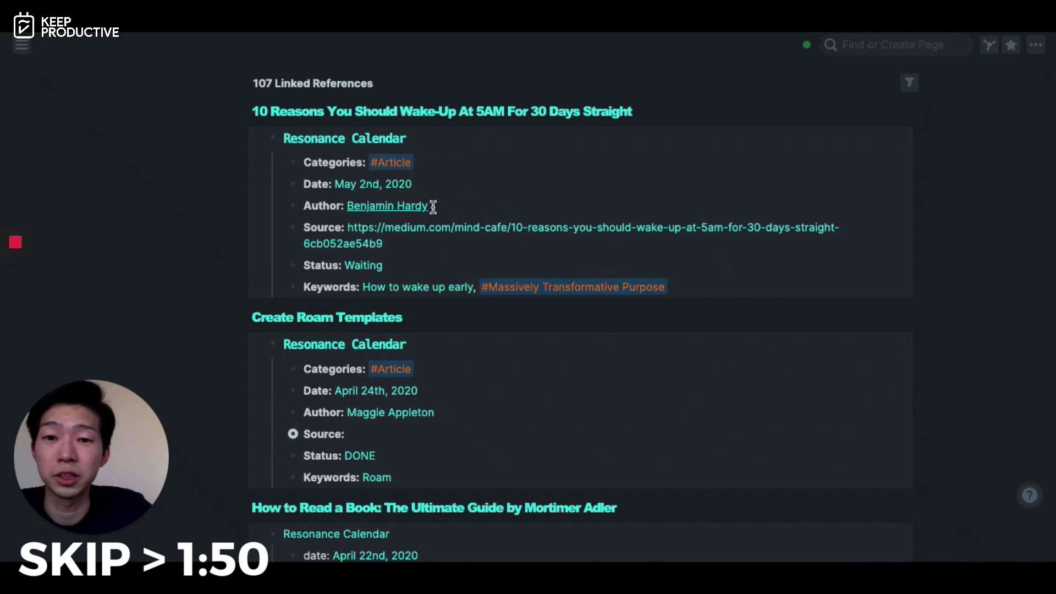
scroll(236, 245, "down", 4)
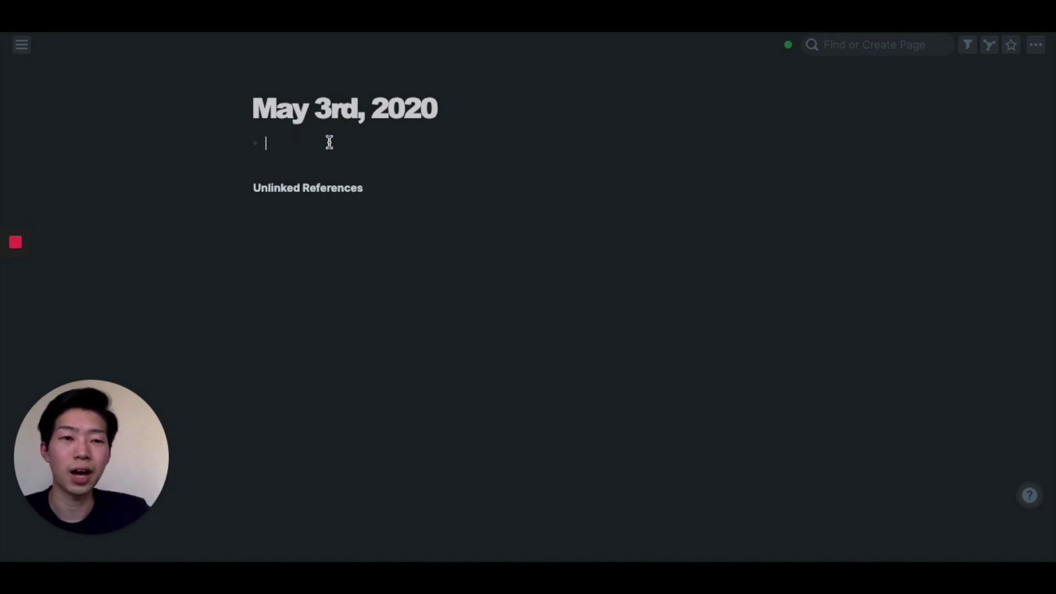
Step: Insert the Morning Journal daily template into the May 3rd note's empty first block
left_click(290, 146)
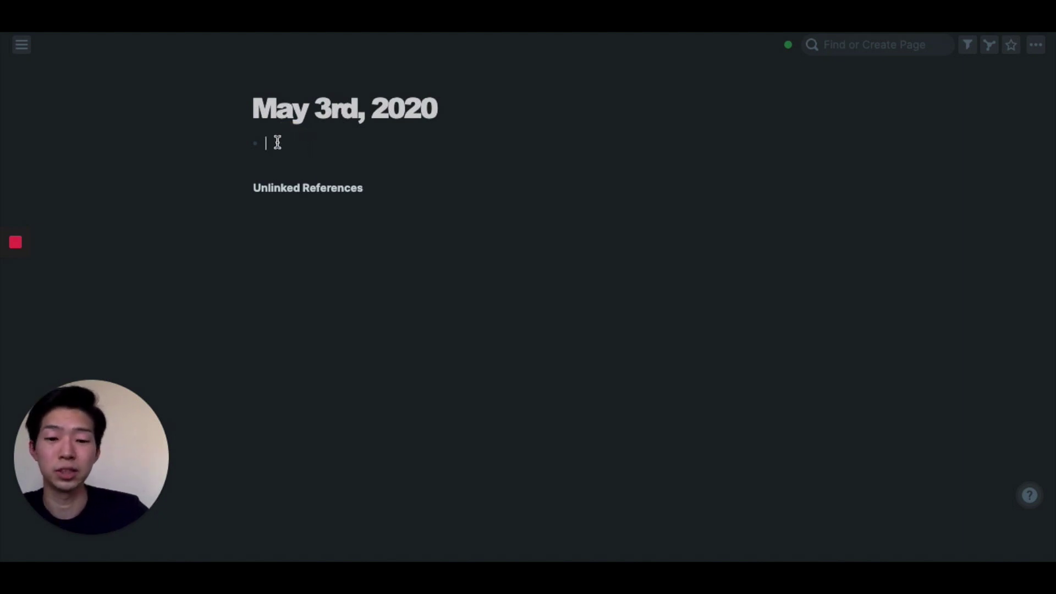
type("/")
key("BackSpace")
key("ctrl+v")
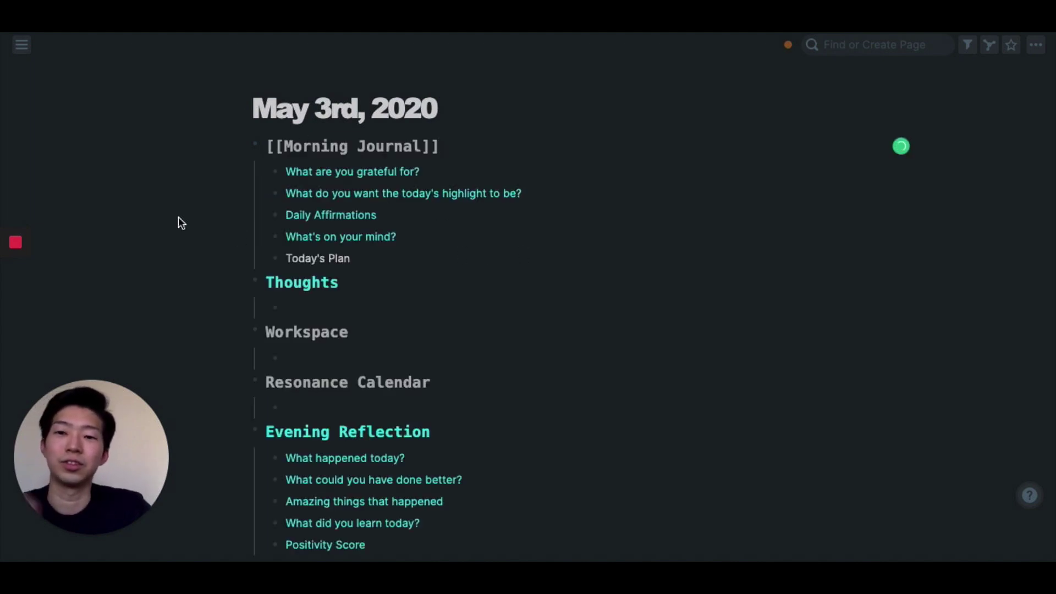
scroll(179, 223, "down", 2)
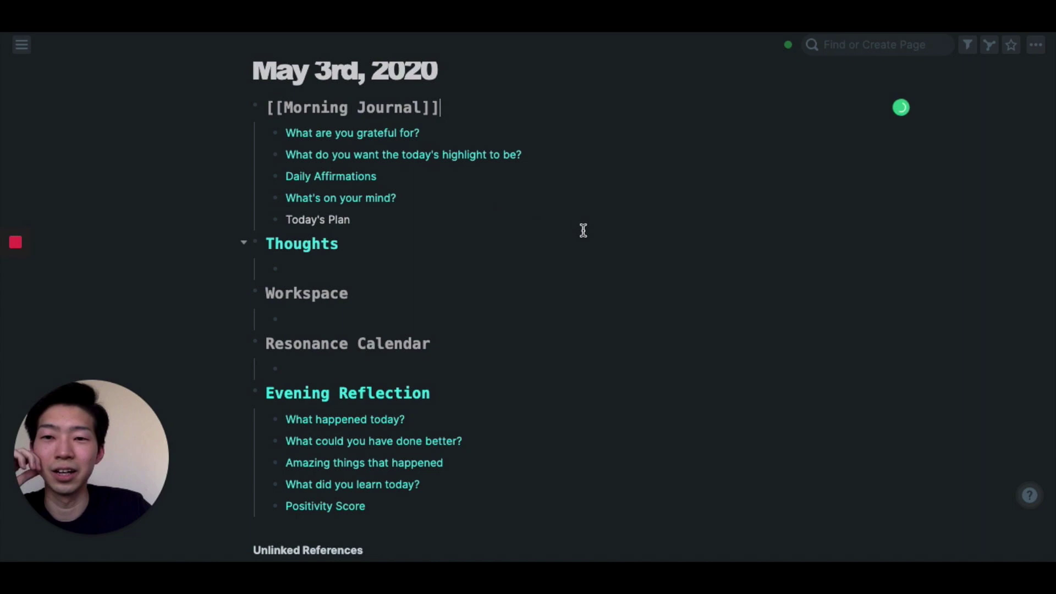
scroll(583, 229, "up", 1)
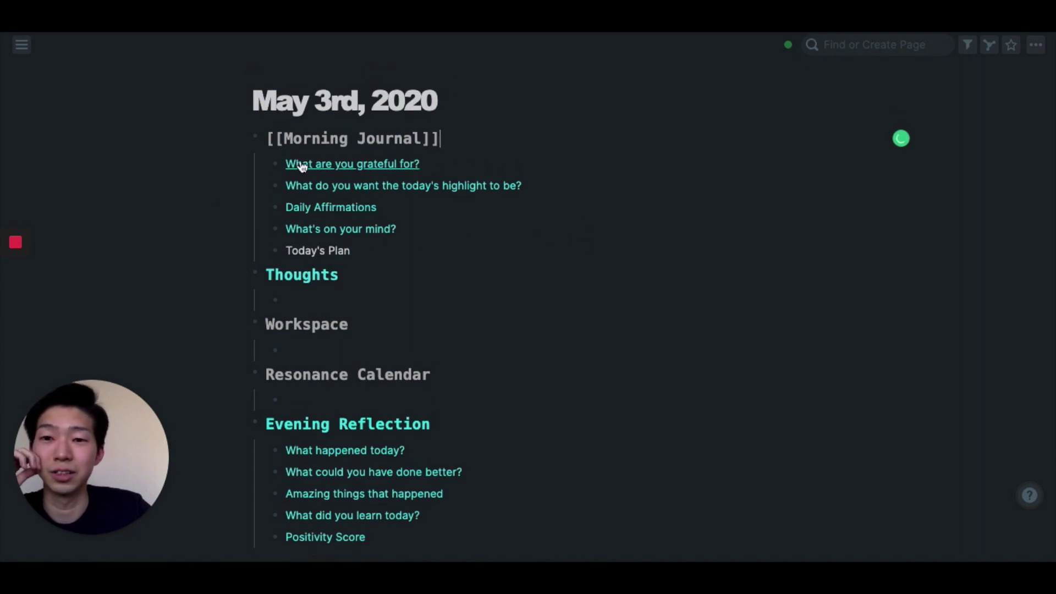
left_click(457, 161)
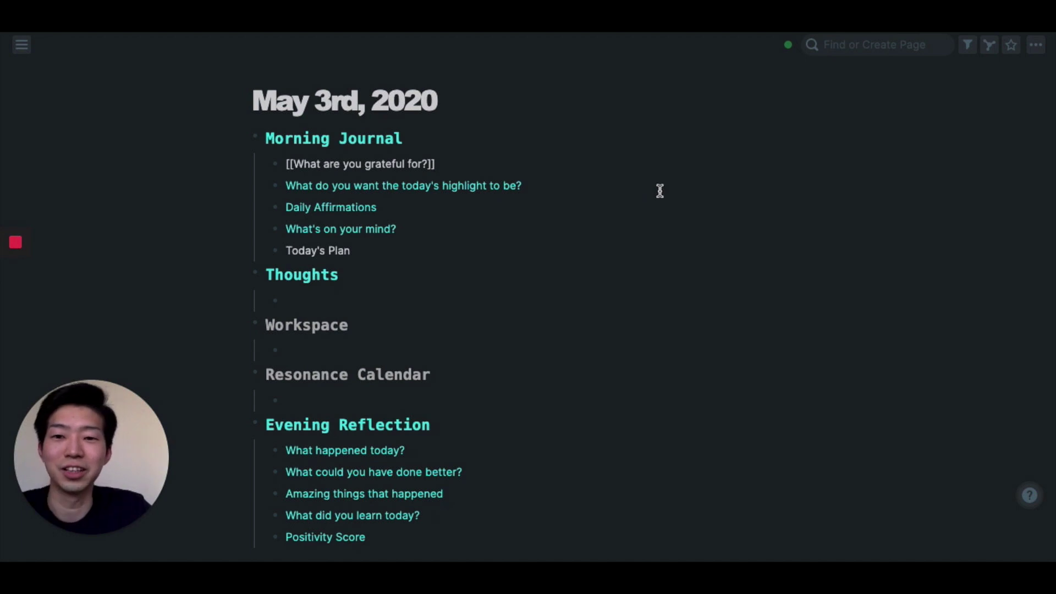
Step: Scroll down past the May 3rd template to the filled-in May 2nd, 2020 note
left_click(168, 185)
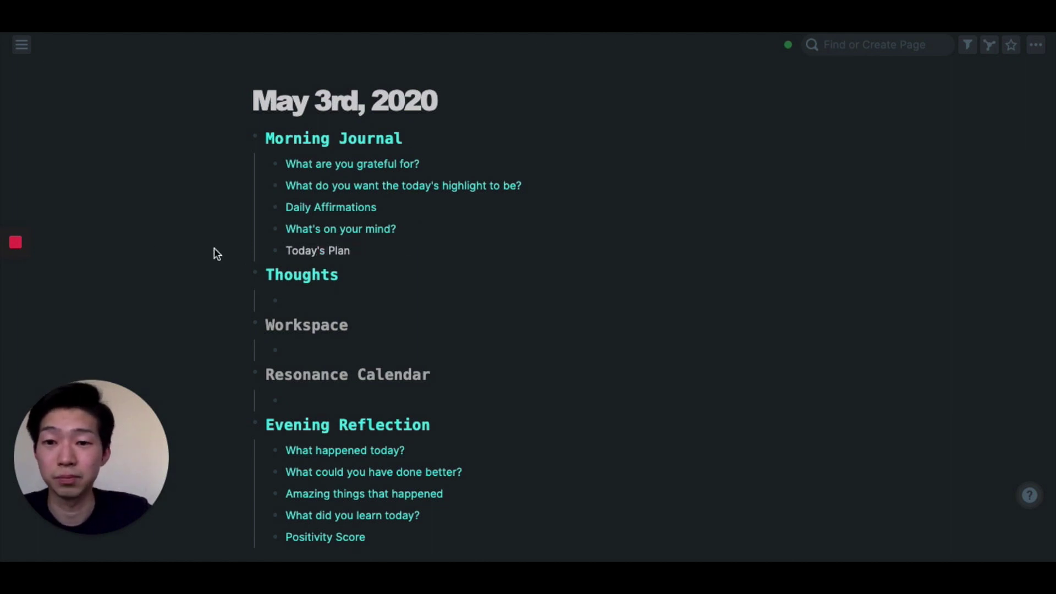
scroll(196, 275, "down", 1)
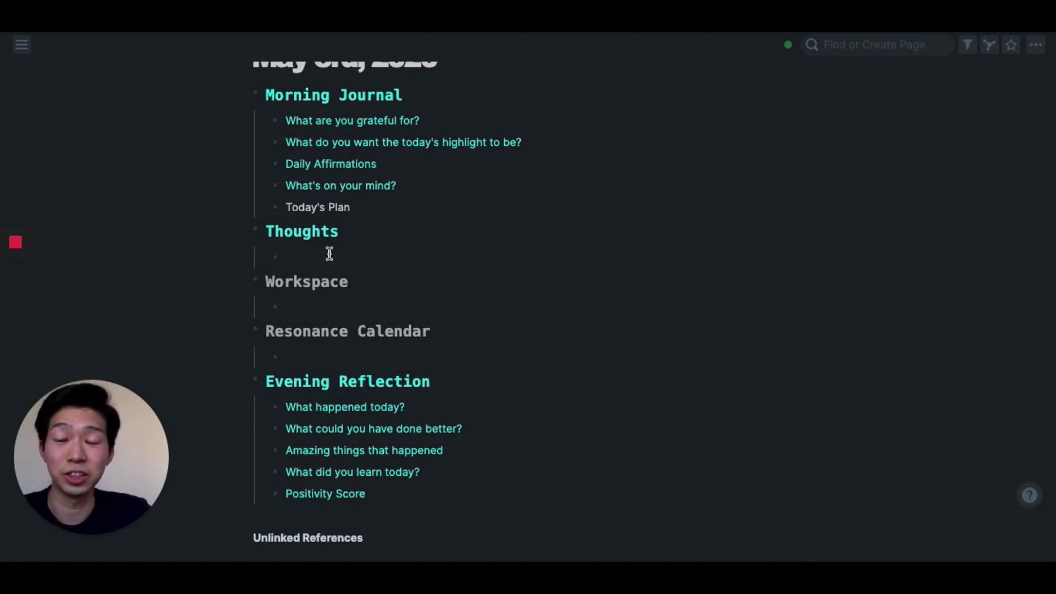
scroll(366, 297, "down", 2)
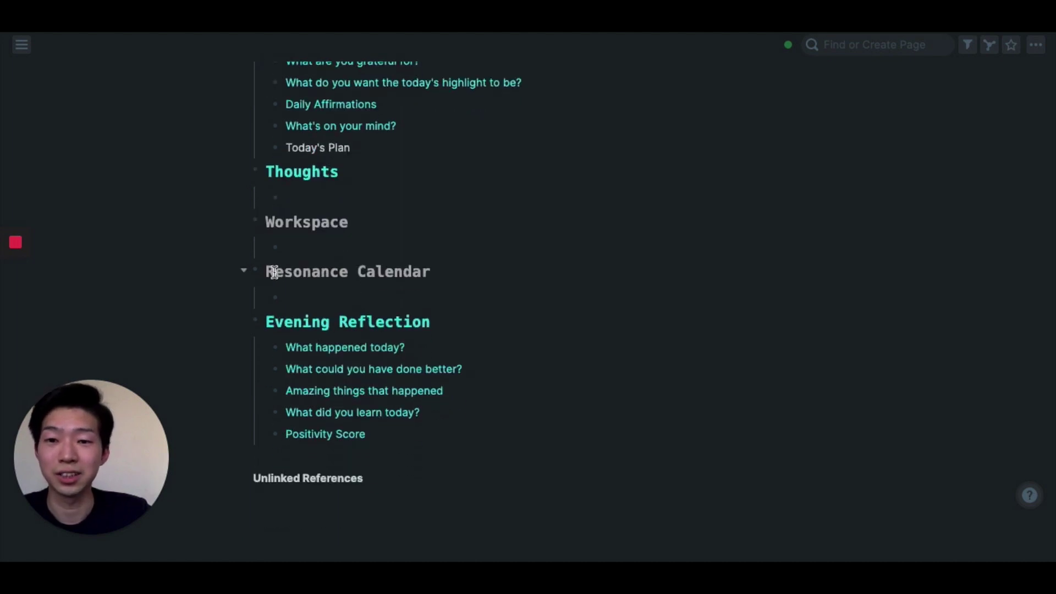
scroll(299, 301, "down", 1)
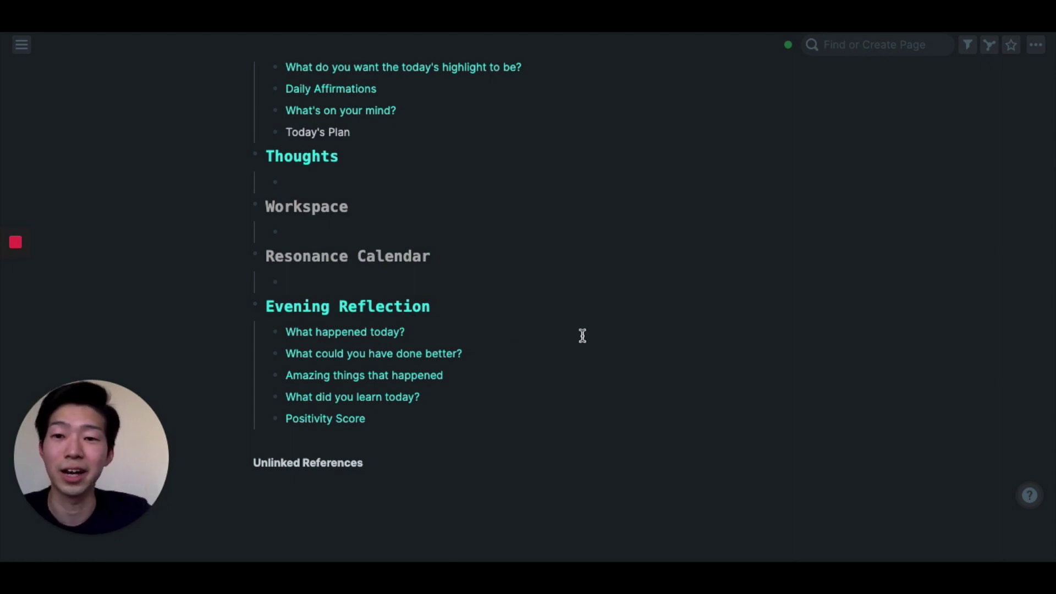
scroll(582, 333, "up", 3)
scroll(558, 304, "down", 3)
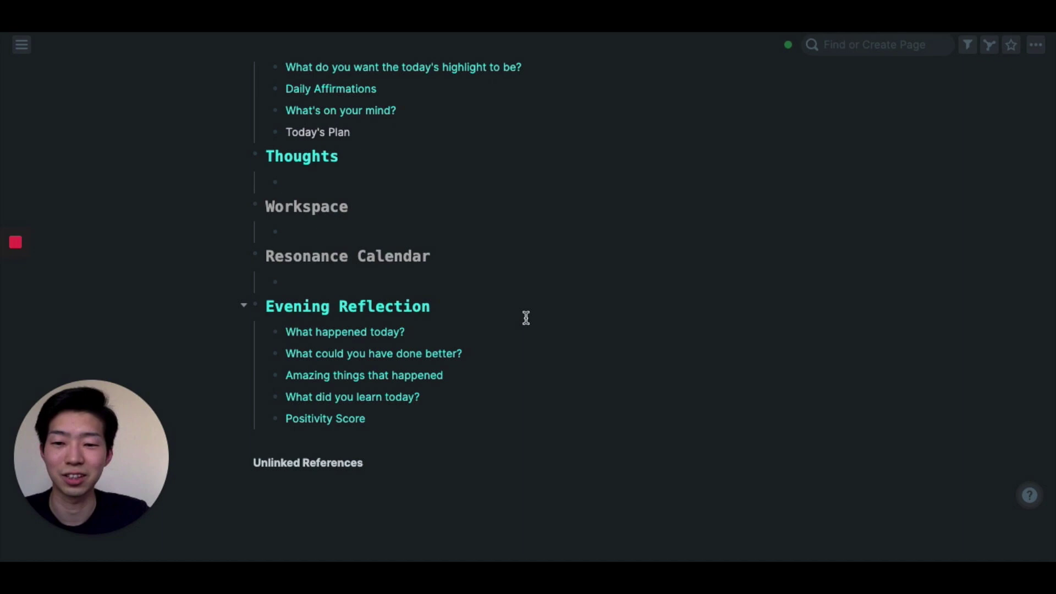
scroll(663, 351, "up", 5)
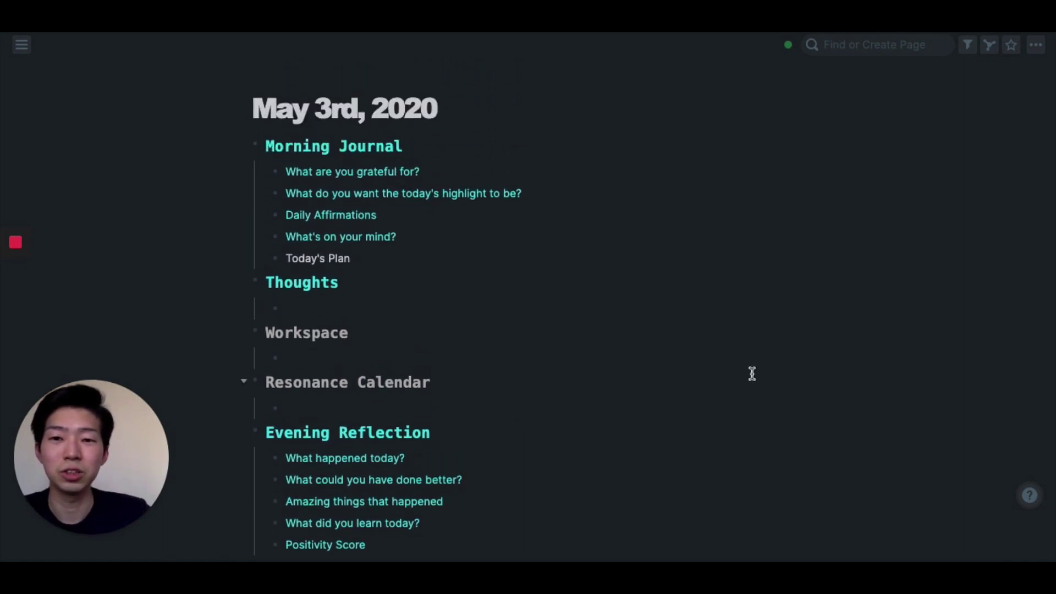
scroll(770, 305, "down", 1)
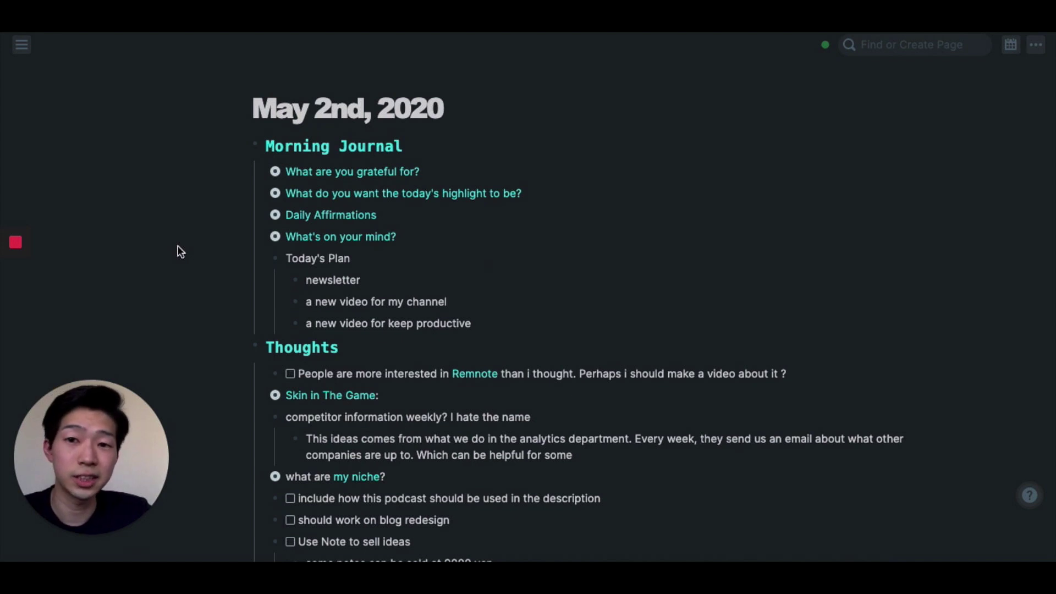
scroll(178, 247, "down", 1)
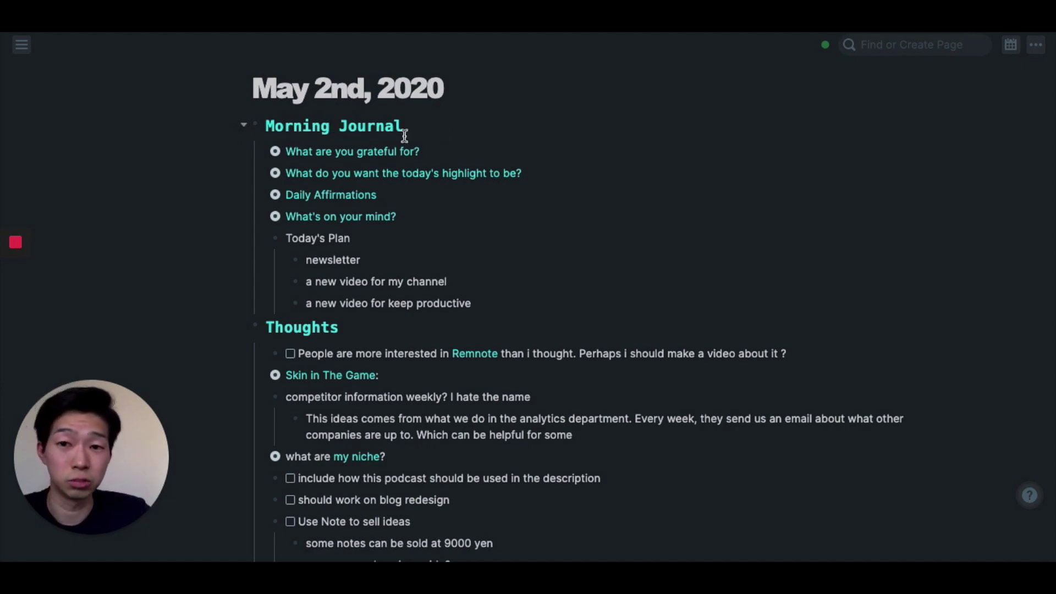
scroll(455, 273, "down", 2)
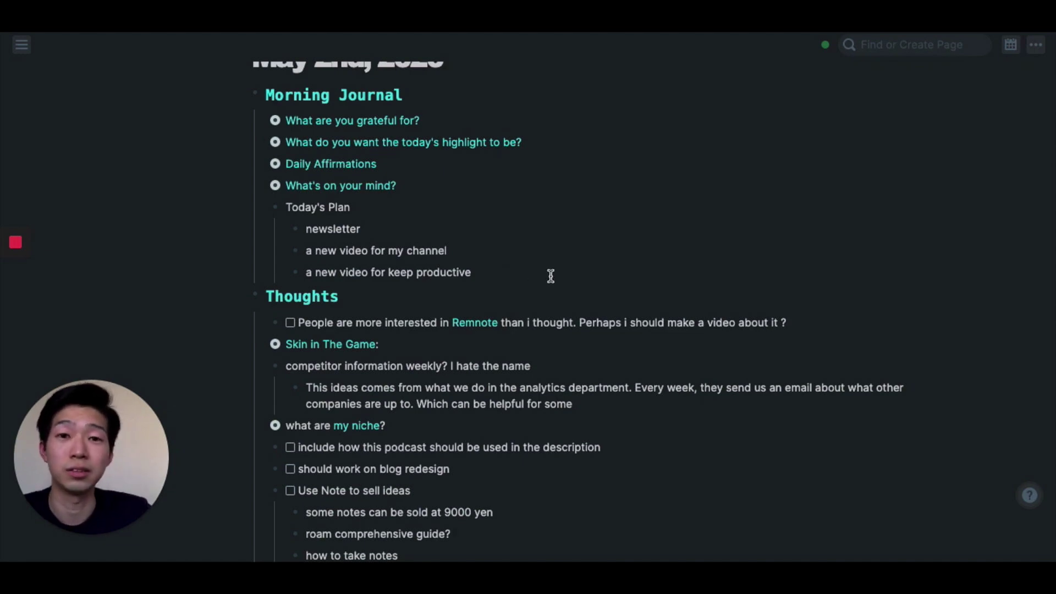
scroll(551, 276, "down", 1)
scroll(220, 225, "down", 2)
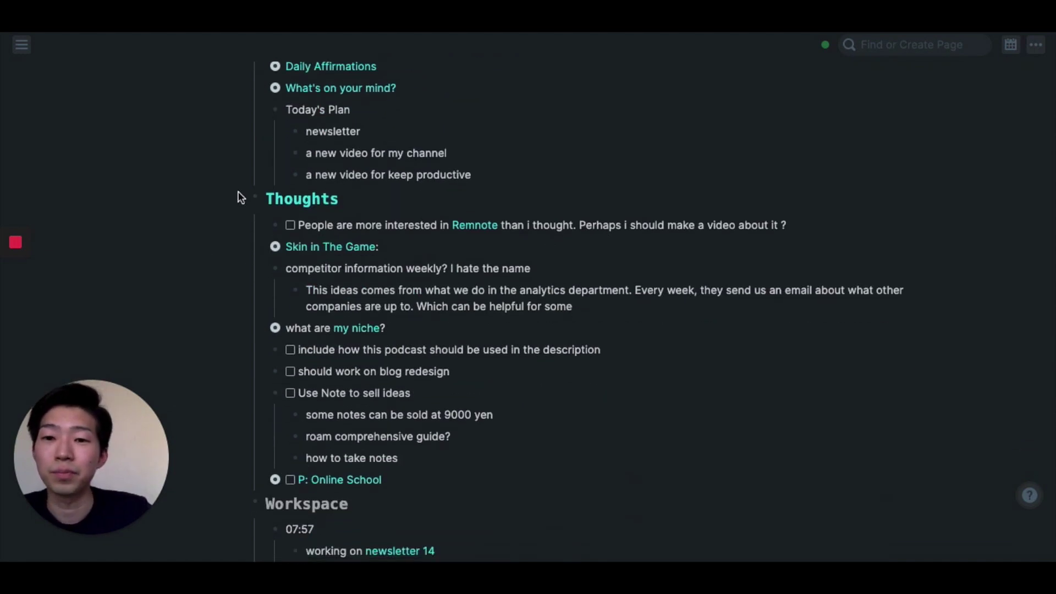
scroll(201, 262, "down", 1)
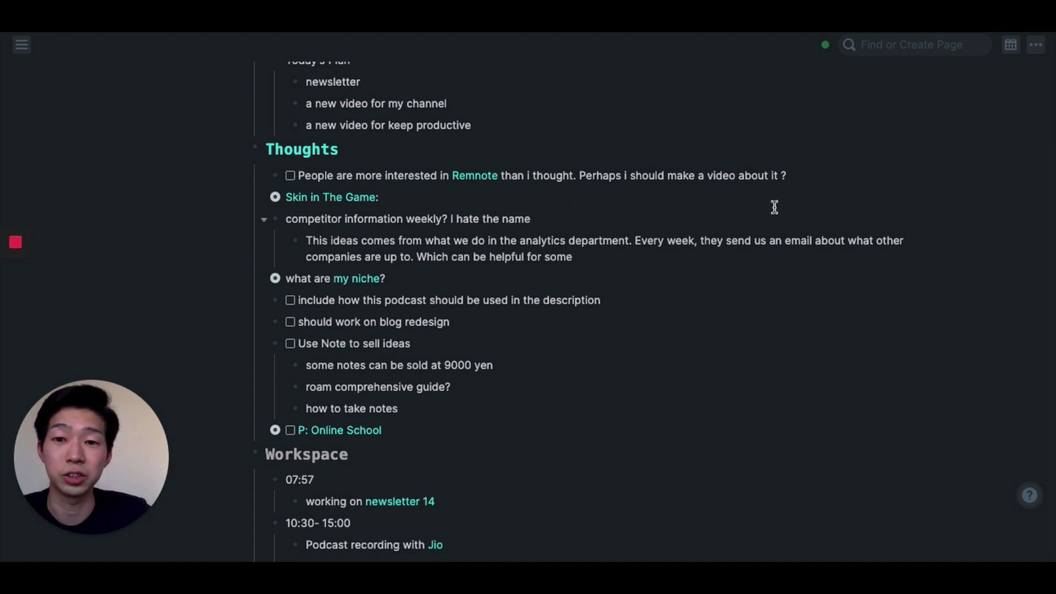
scroll(770, 206, "down", 1)
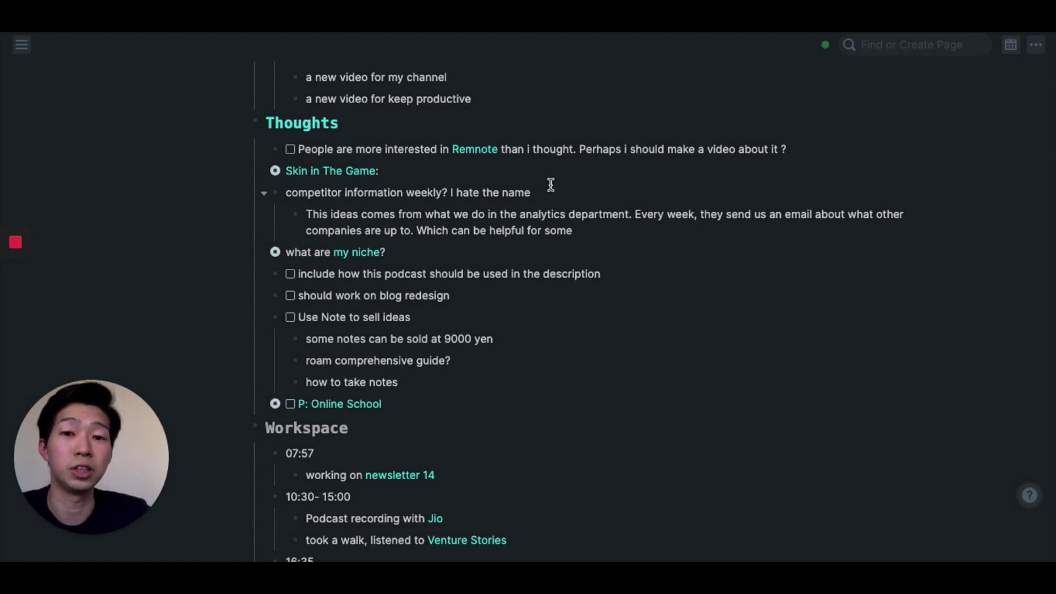
scroll(597, 185, "up", 1)
scroll(648, 193, "down", 2)
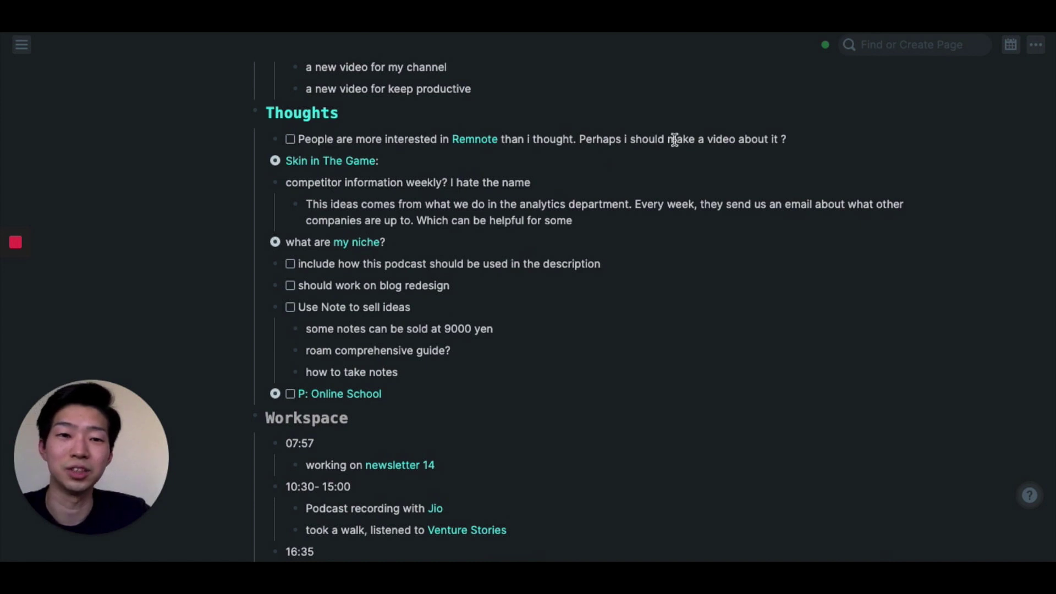
scroll(689, 190, "down", 1)
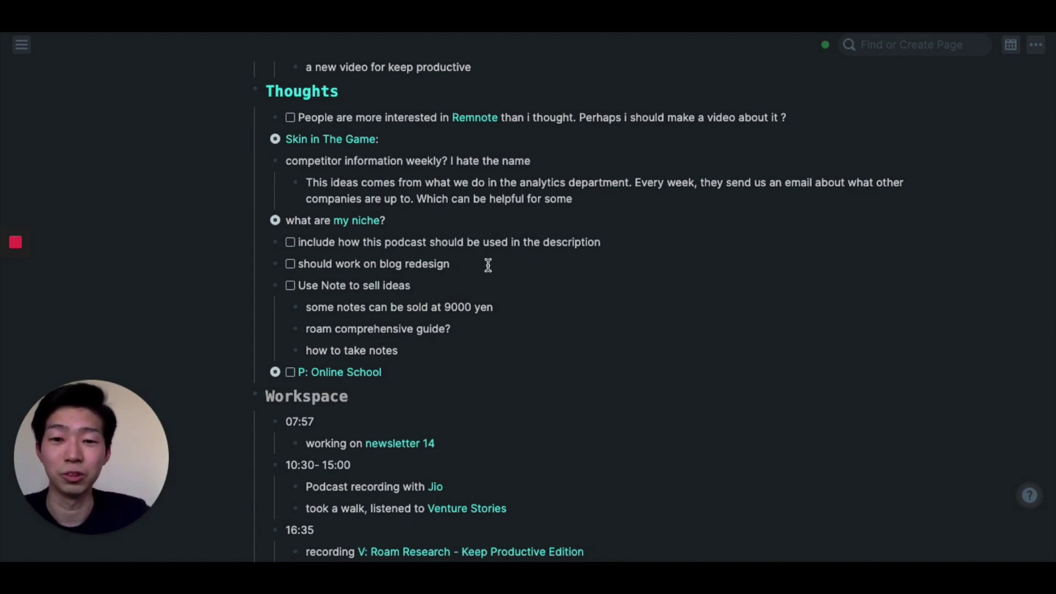
scroll(488, 265, "down", 2)
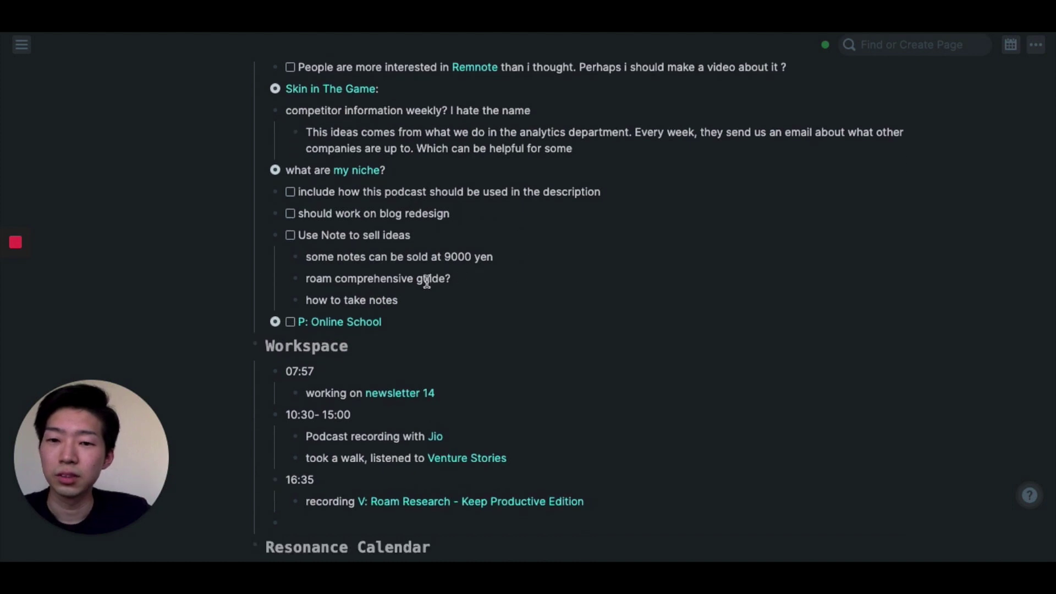
scroll(424, 278, "up", 1)
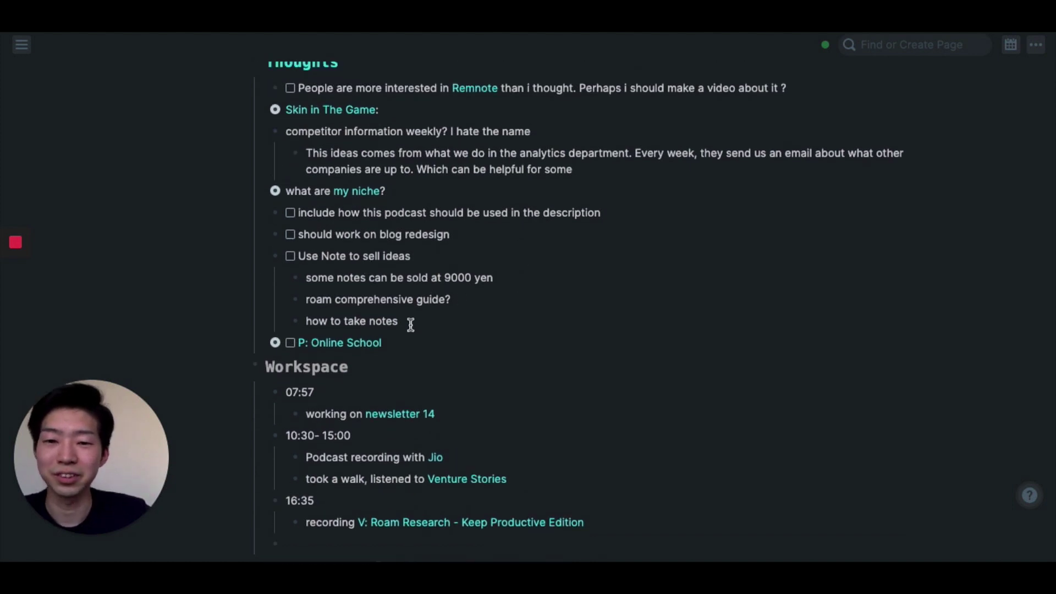
scroll(410, 324, "down", 1)
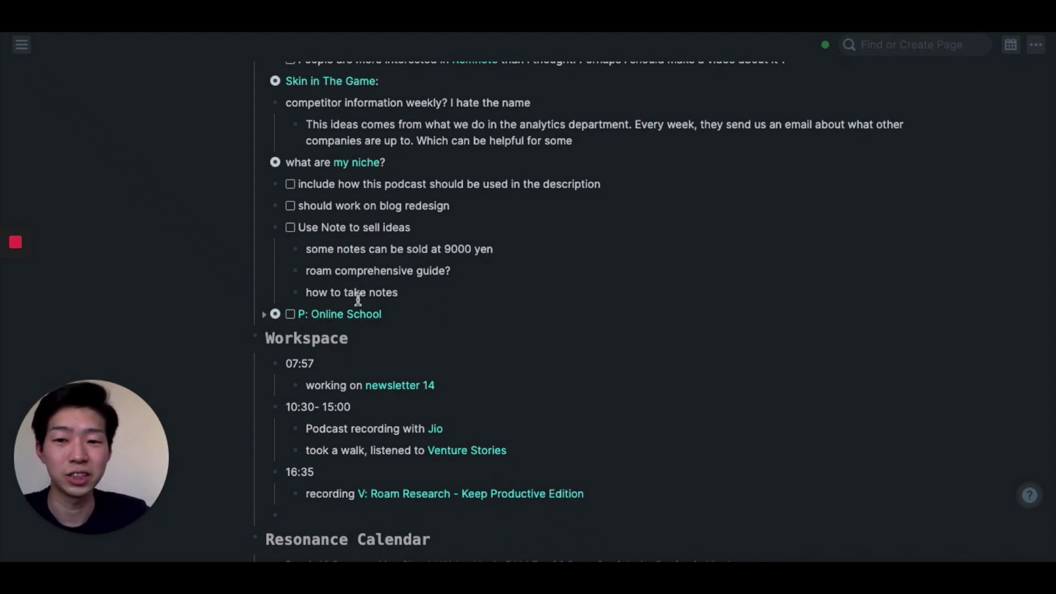
scroll(470, 286, "down", 1)
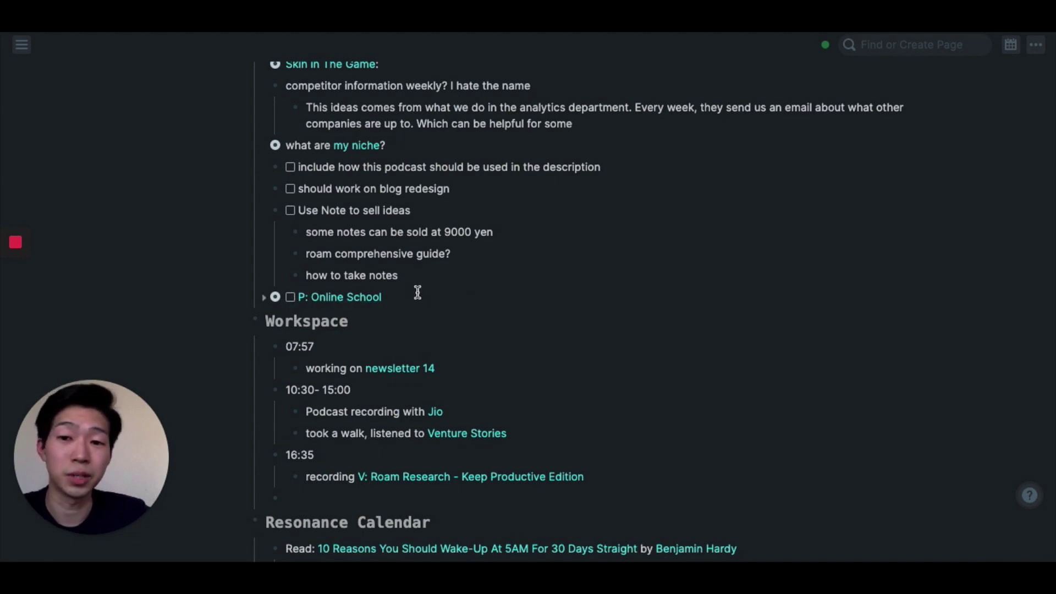
scroll(500, 293, "down", 3)
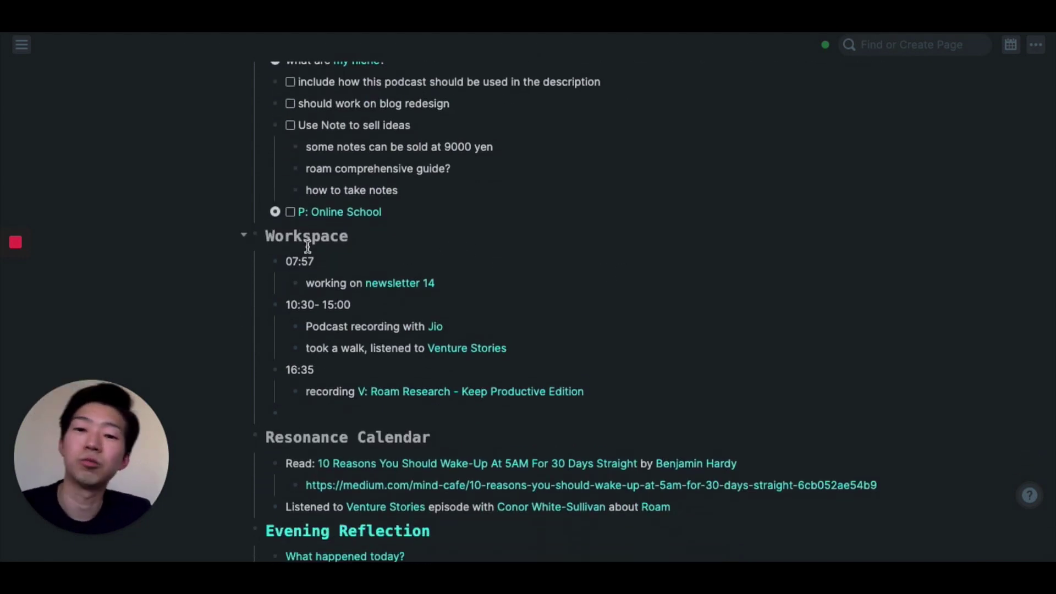
scroll(407, 259, "down", 1)
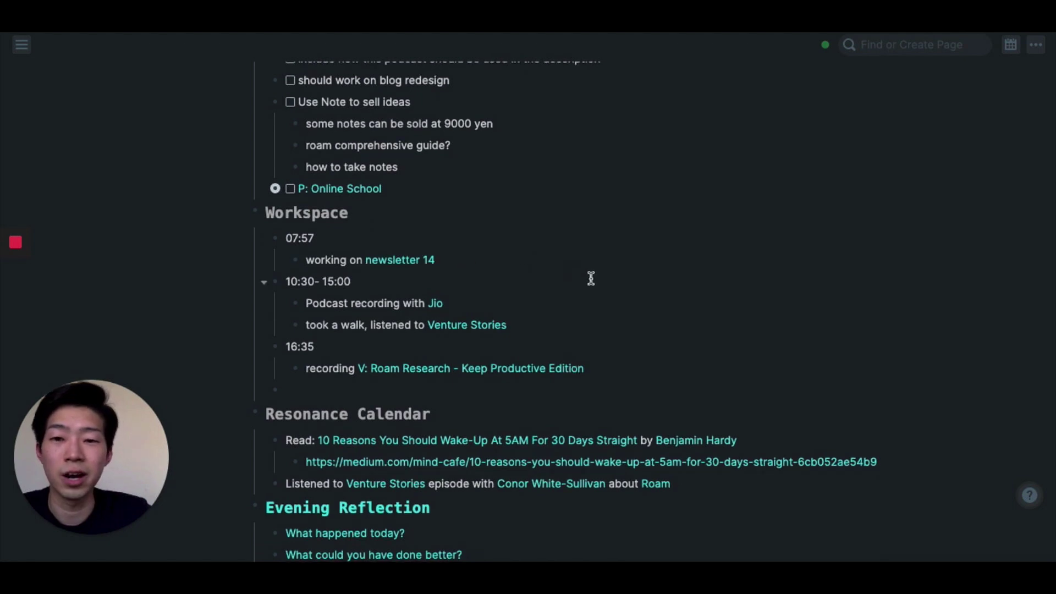
scroll(605, 280, "down", 2)
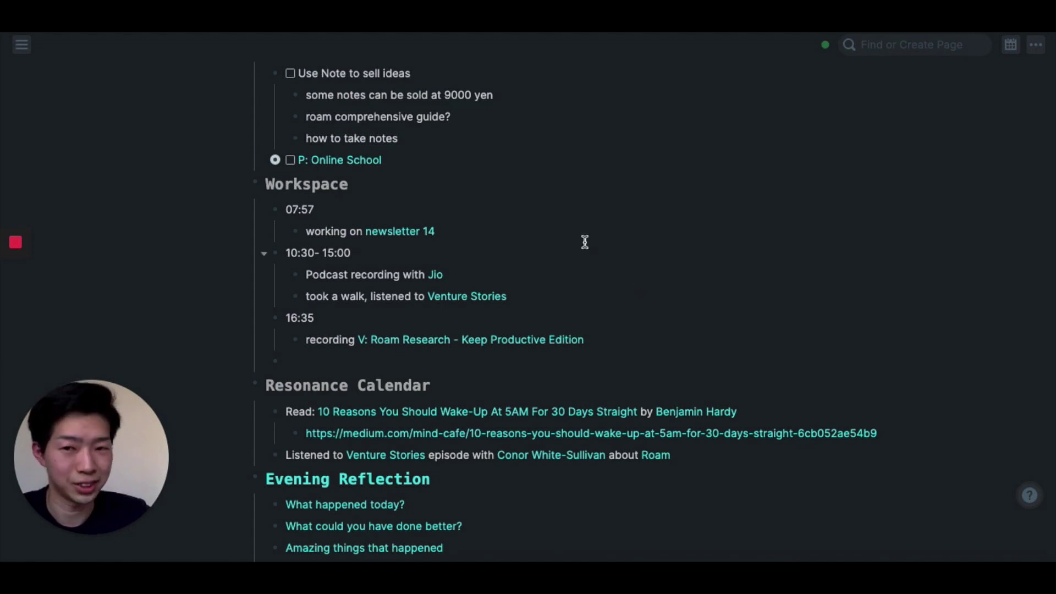
scroll(495, 225, "down", 1)
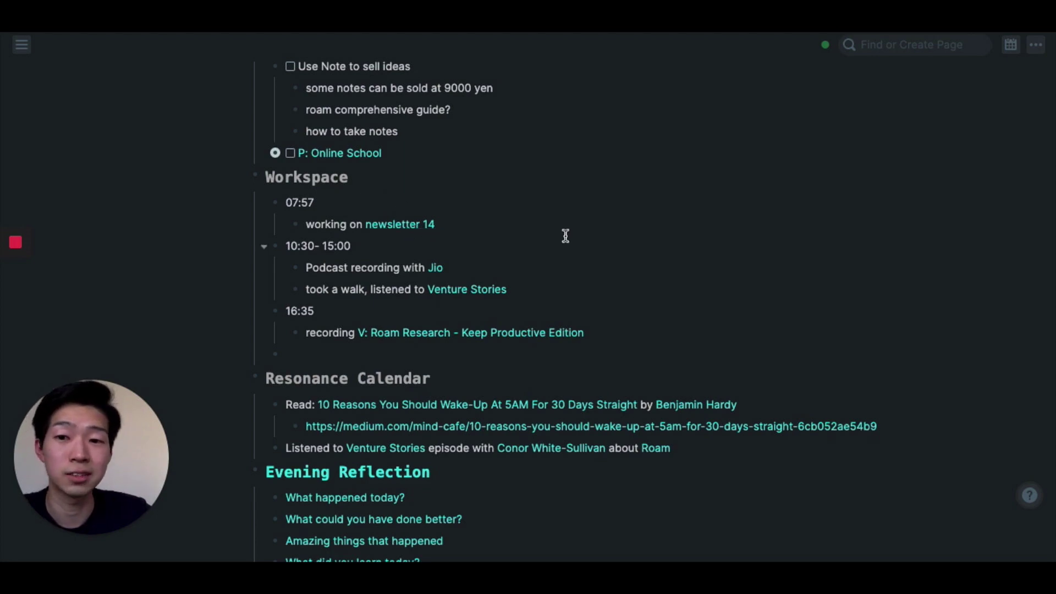
scroll(565, 235, "down", 1)
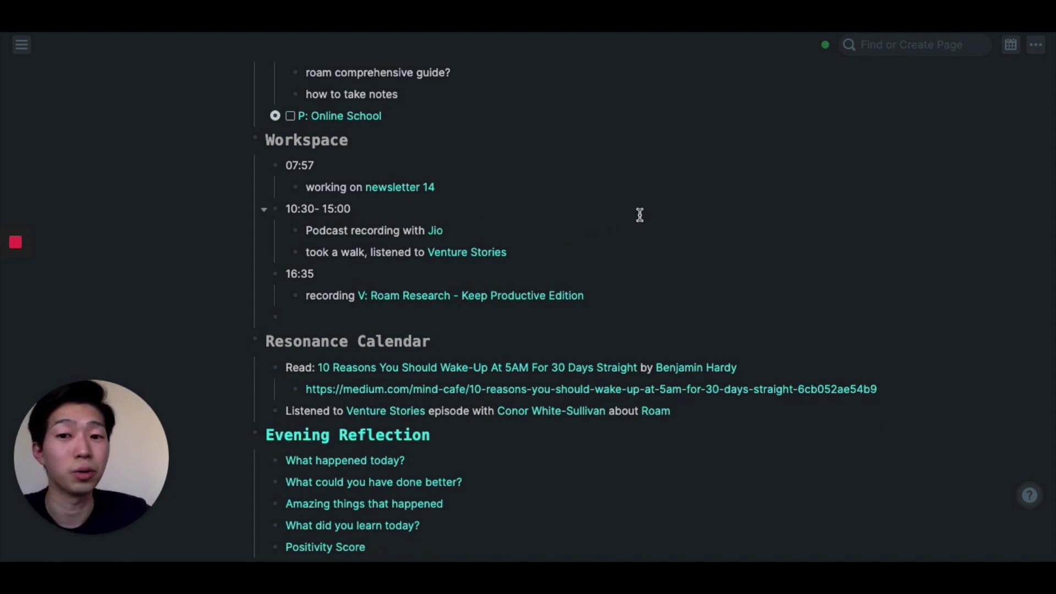
scroll(616, 220, "down", 1)
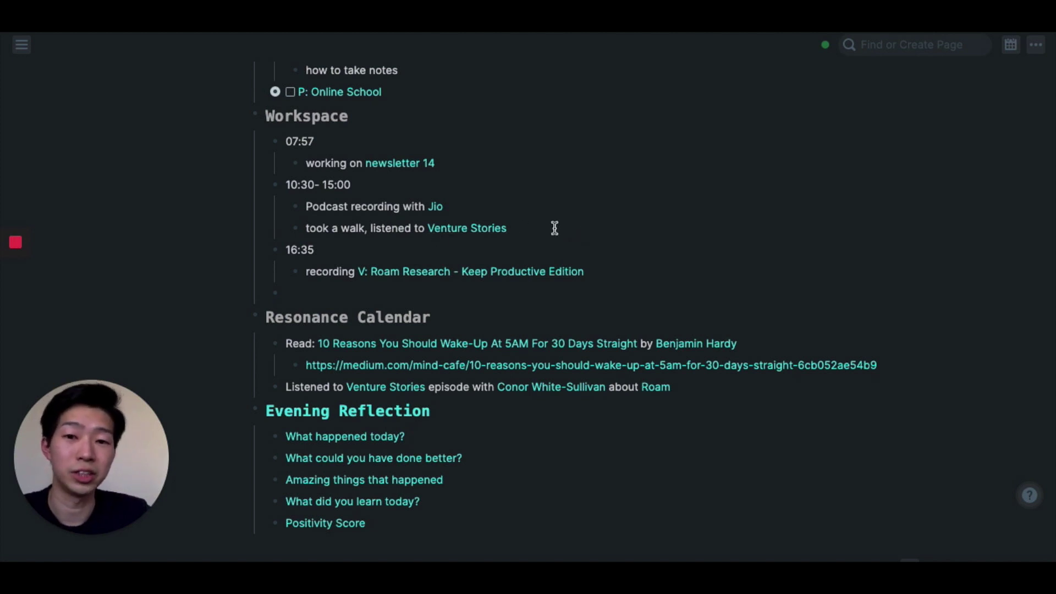
scroll(615, 235, "down", 2)
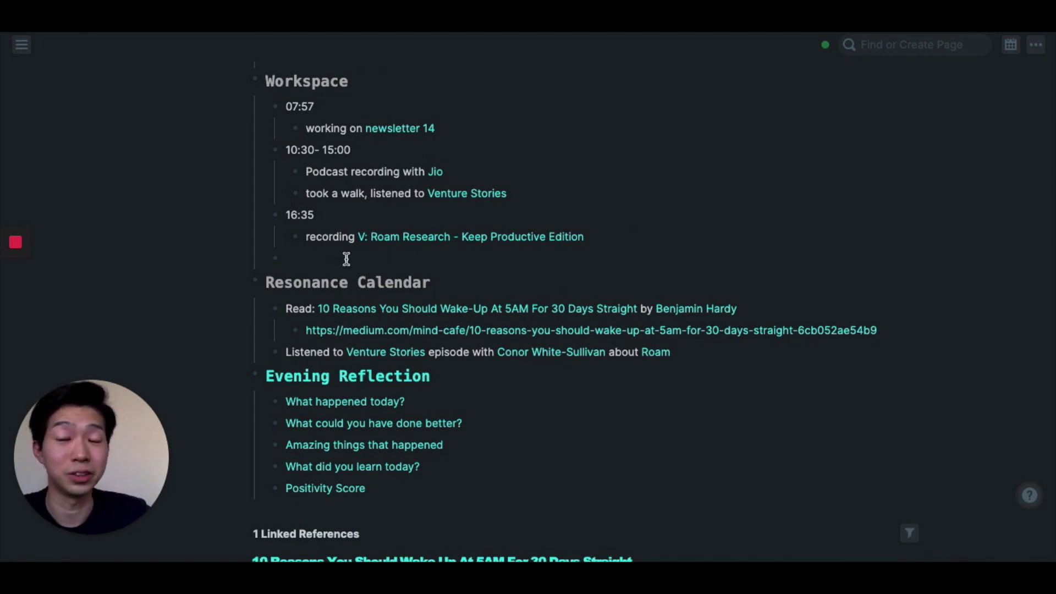
scroll(550, 261, "down", 1)
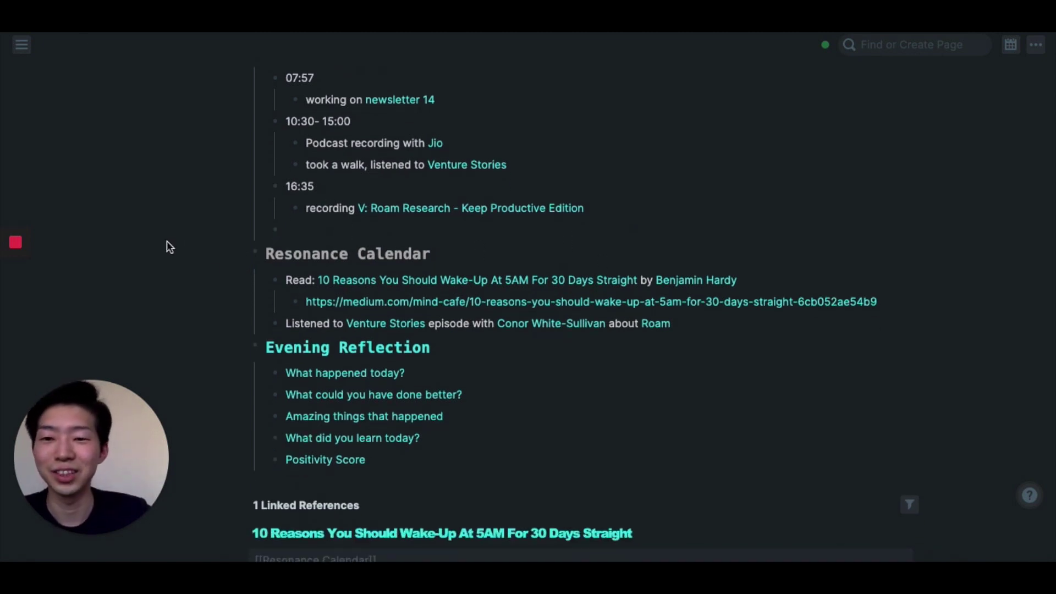
scroll(223, 265, "down", 1)
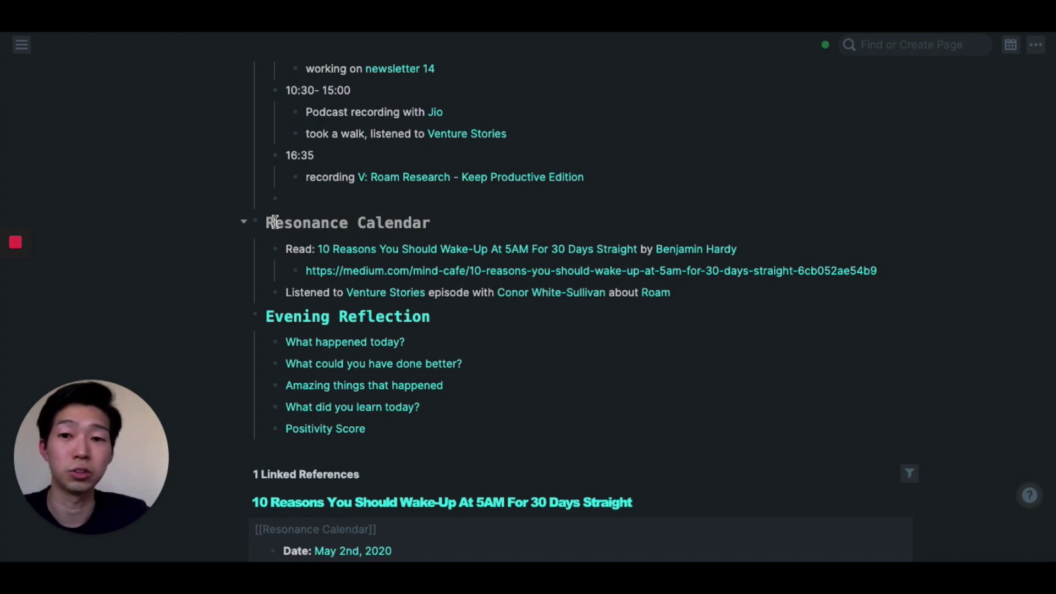
scroll(236, 248, "down", 1)
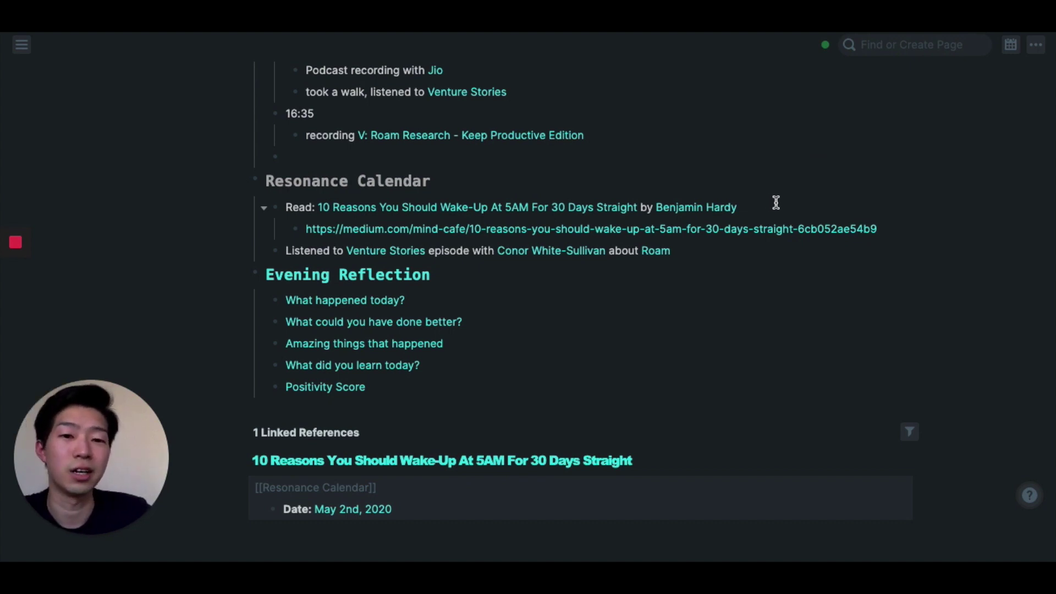
scroll(769, 292, "down", 1)
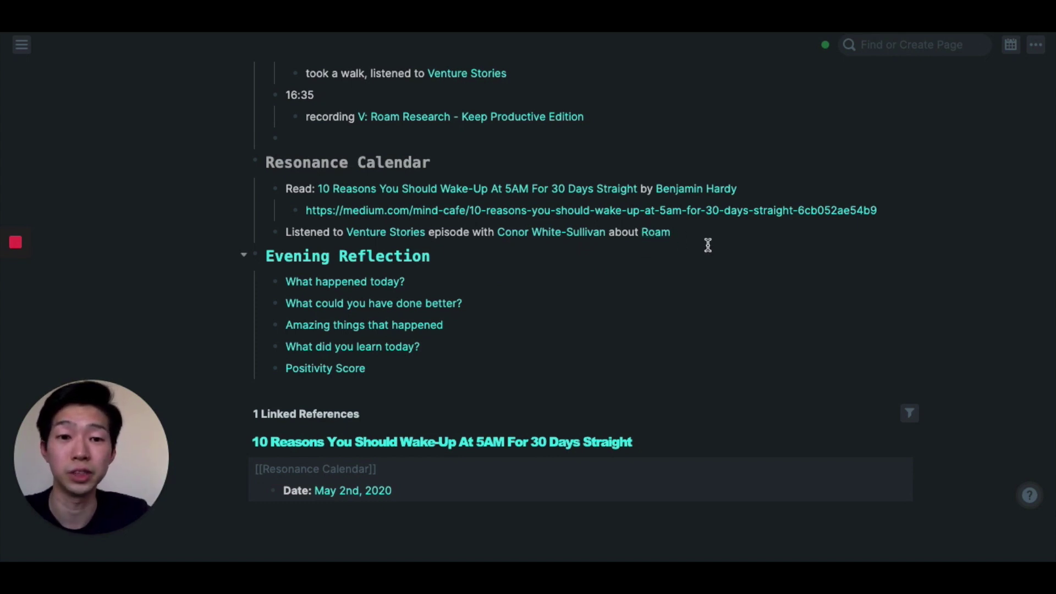
scroll(527, 281, "up", 1)
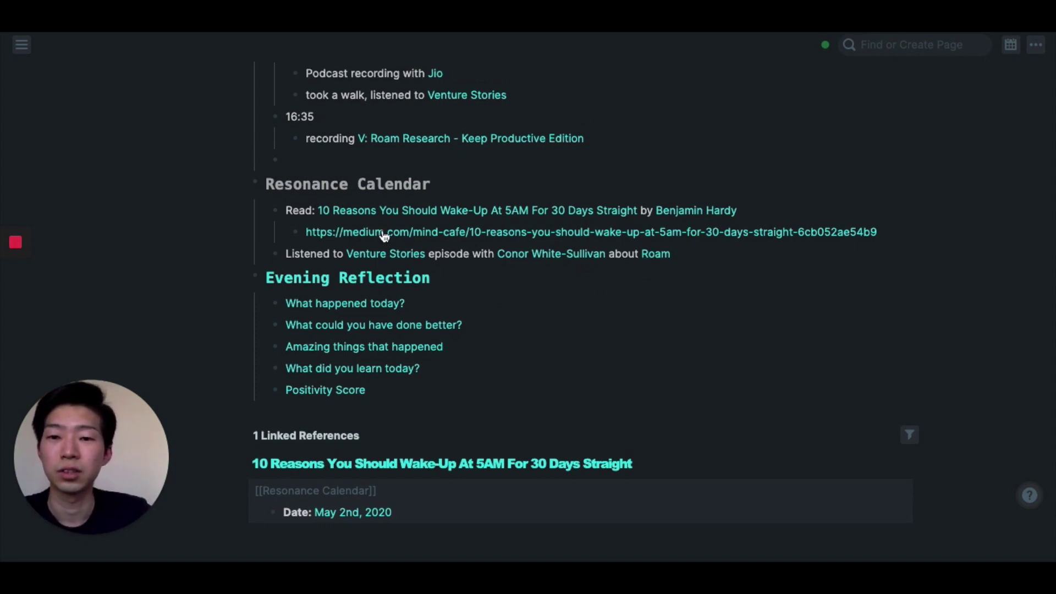
Step: Read the '10 Reasons You Should Wake-Up At 5AM…' article page, then return to May 2nd
left_click(425, 214)
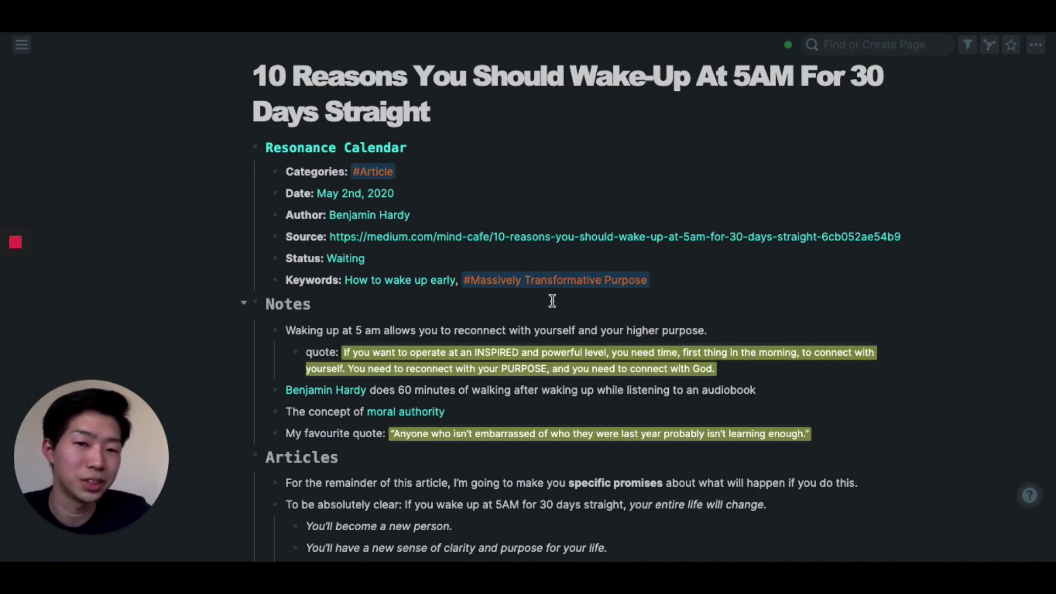
scroll(227, 294, "down", 2)
scroll(252, 357, "down", 1)
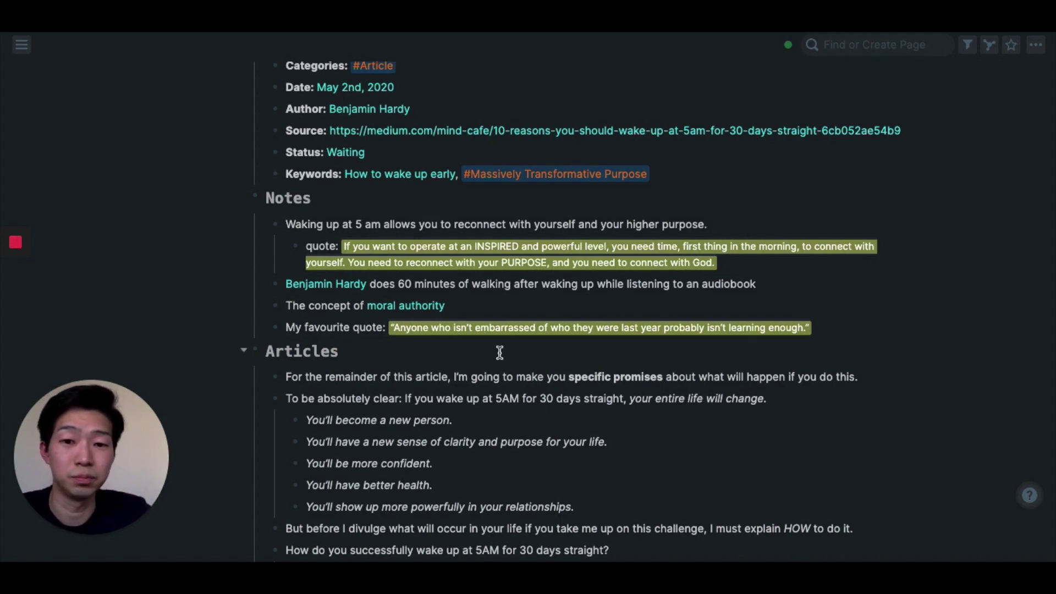
scroll(471, 348, "down", 3)
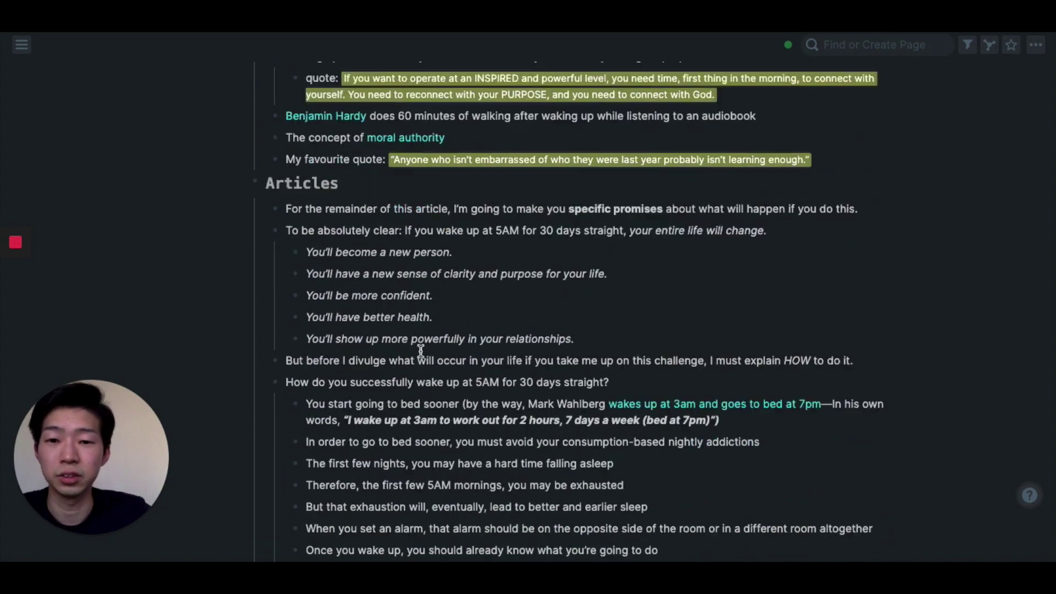
scroll(420, 351, "down", 10)
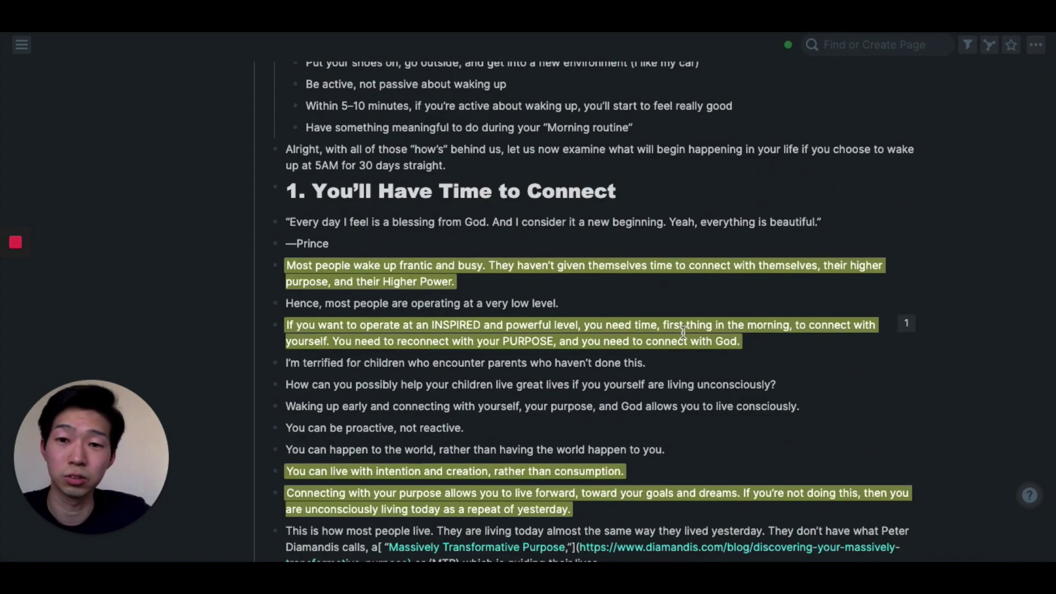
scroll(683, 330, "down", 2)
scroll(709, 337, "up", 1)
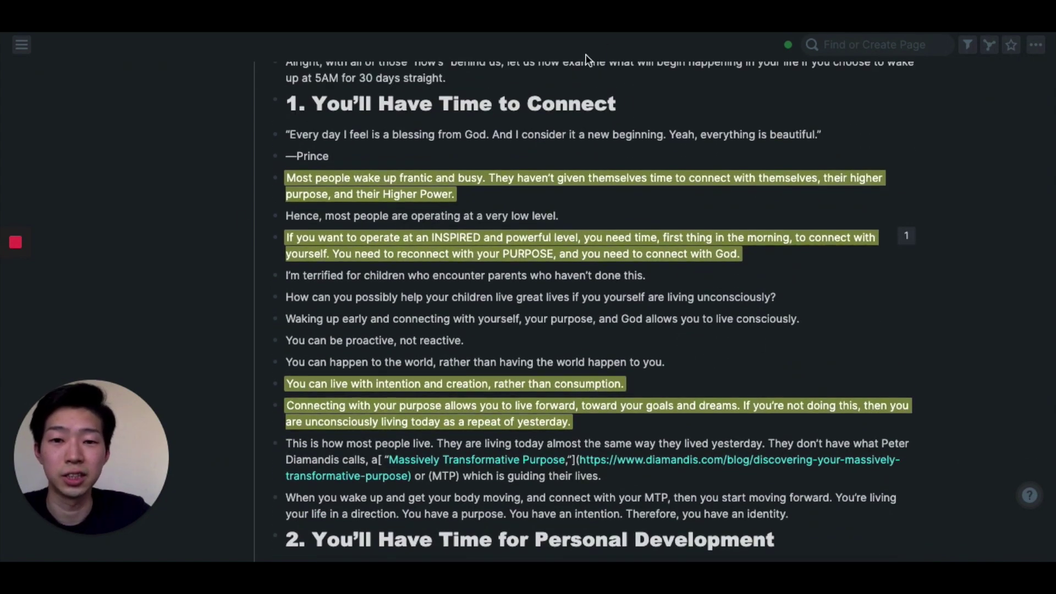
scroll(745, 229, "up", 3)
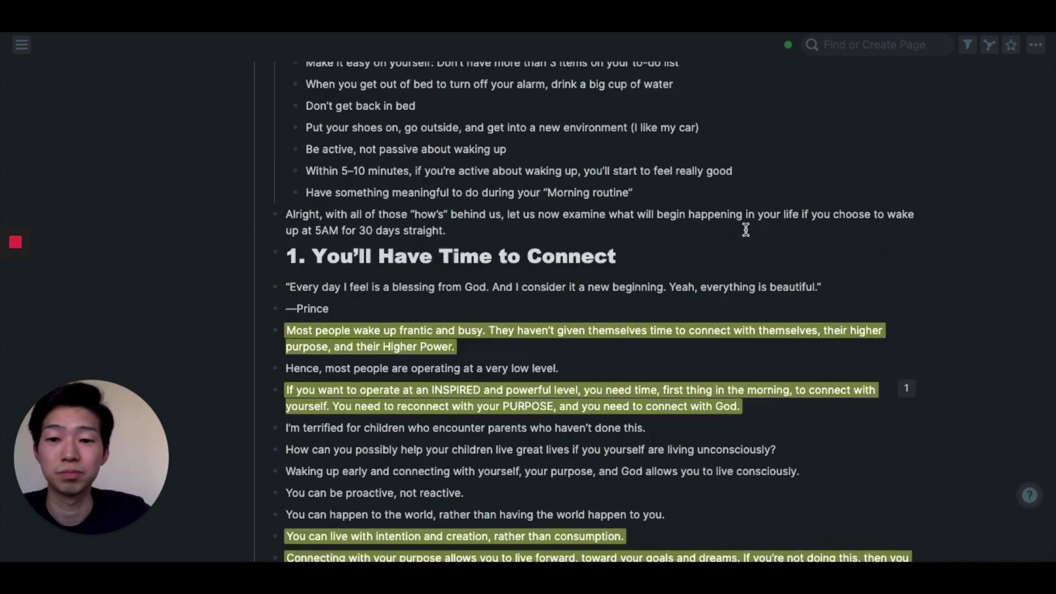
key("Home")
key("alt+Left")
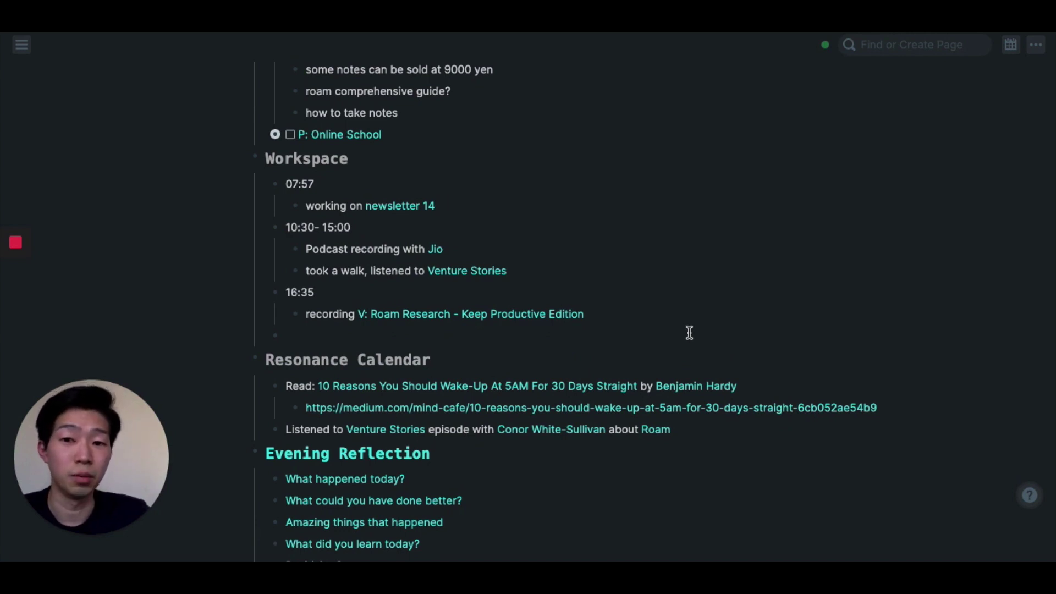
Step: Add a 17:14 current-time entry under the May 2nd Workspace section using /time
scroll(608, 325, "up", 2)
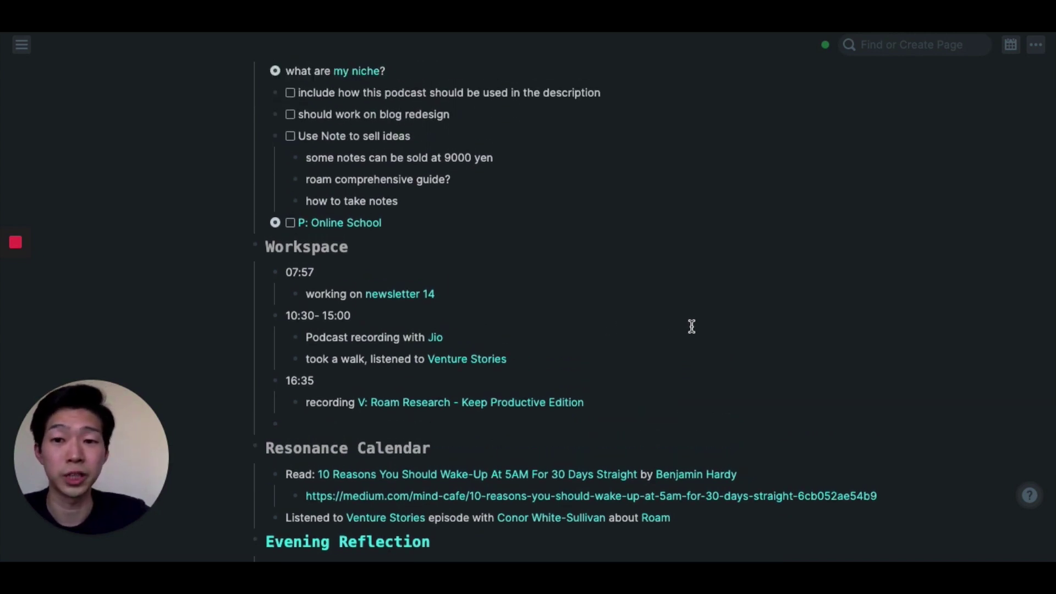
scroll(690, 327, "up", 3)
scroll(664, 351, "up", 4)
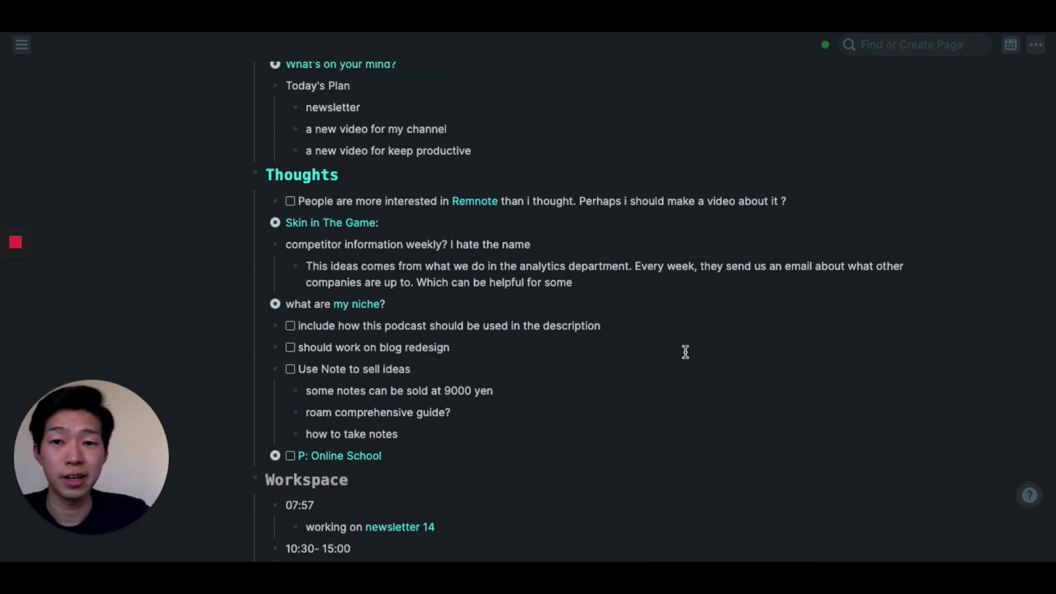
scroll(605, 323, "down", 3)
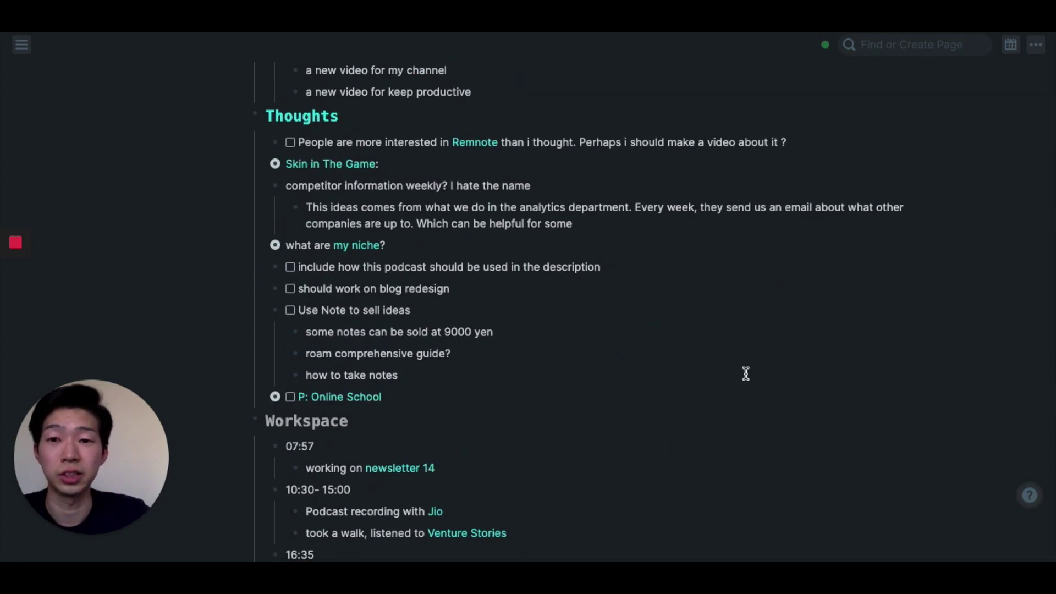
scroll(745, 370, "down", 1)
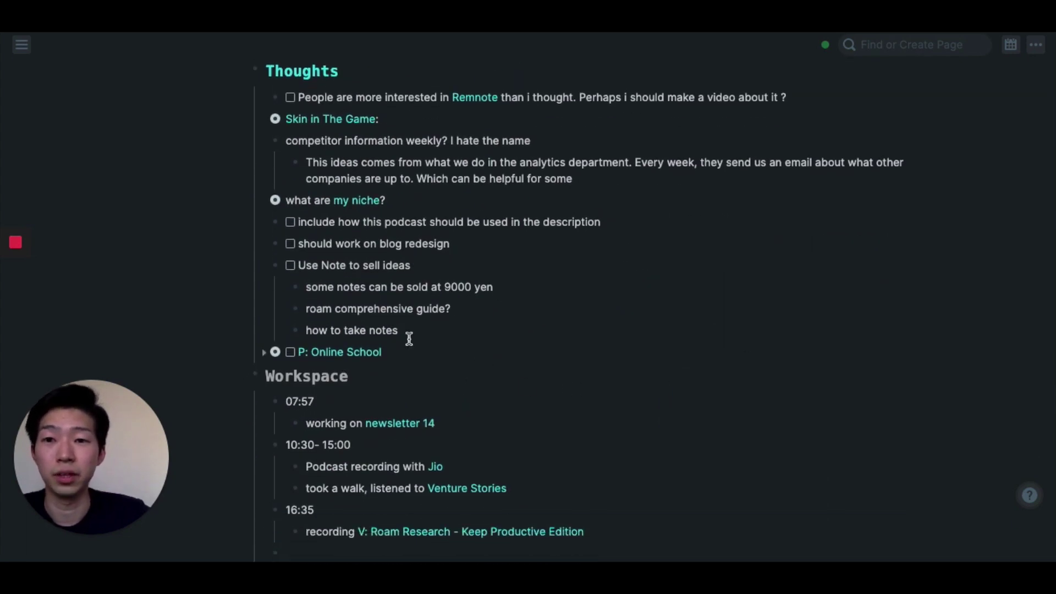
scroll(489, 352, "down", 2)
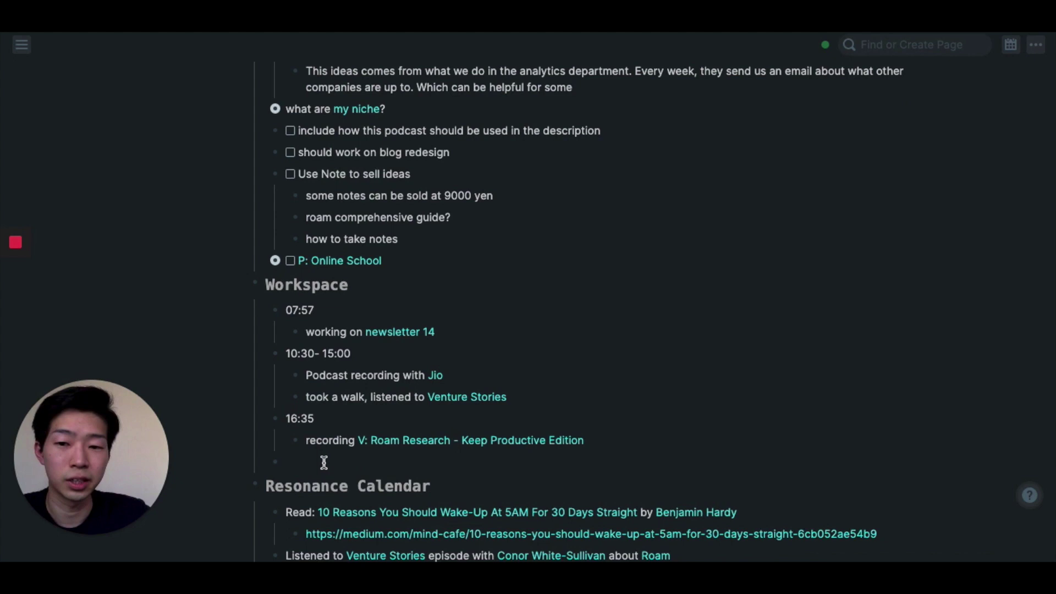
type("/")
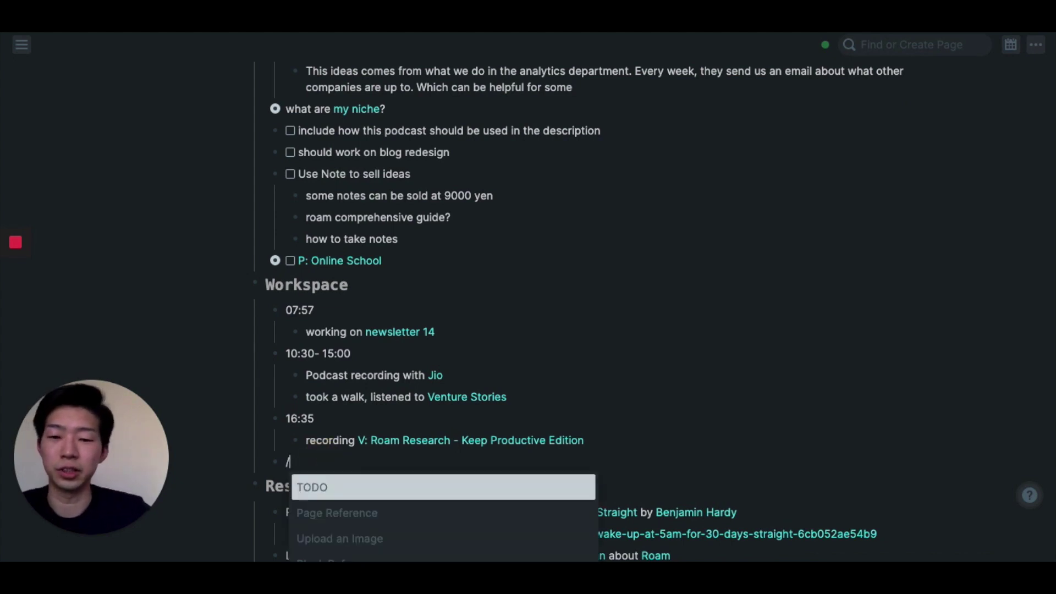
type("time")
key("Return")
key("Return")
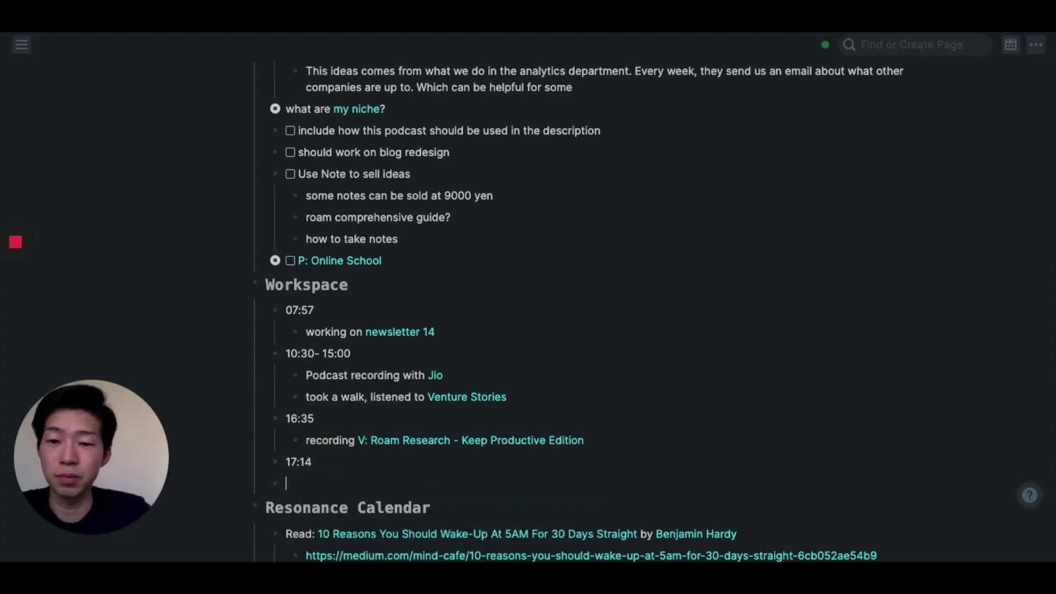
Step: Add an indented sub-item 'doing something' under the 17:14 entry
key("Tab")
type("doing somehin")
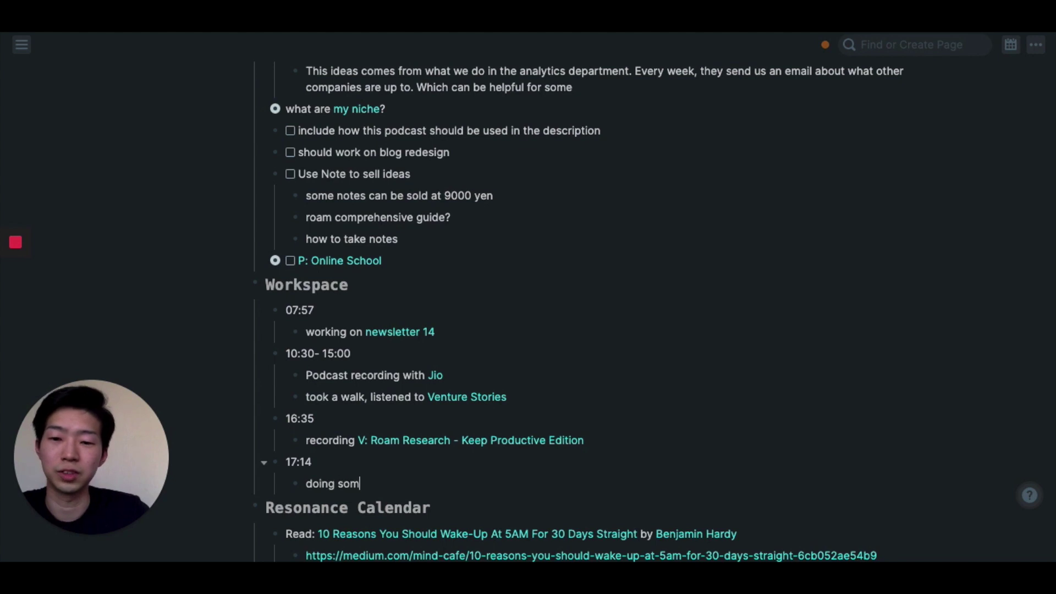
key("BackSpace")
key("BackSpace")
type("th")
key("BackSpace")
key("BackSpace")
key("BackSpace")
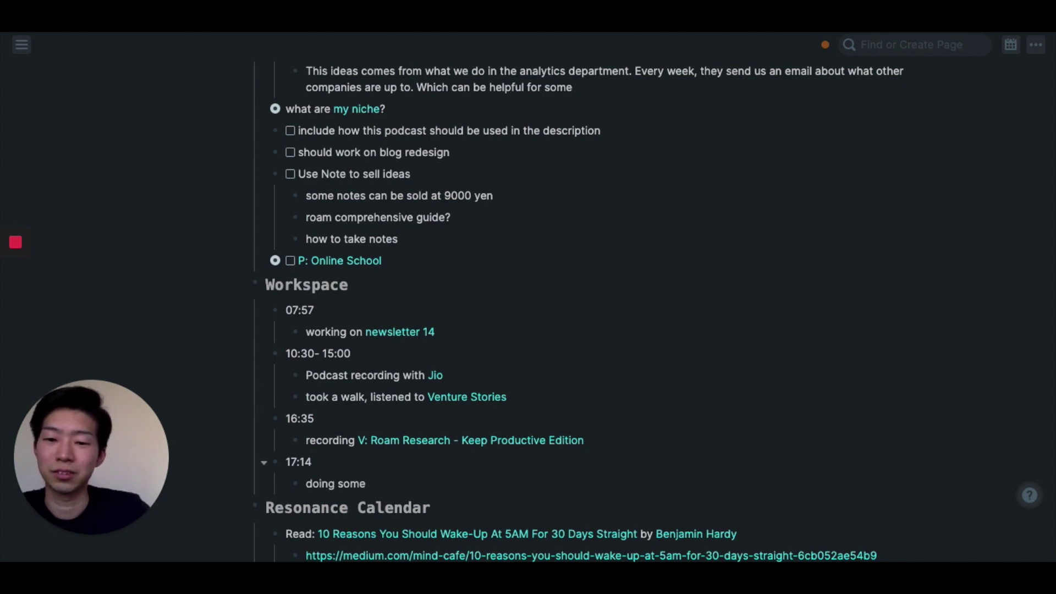
type("thing")
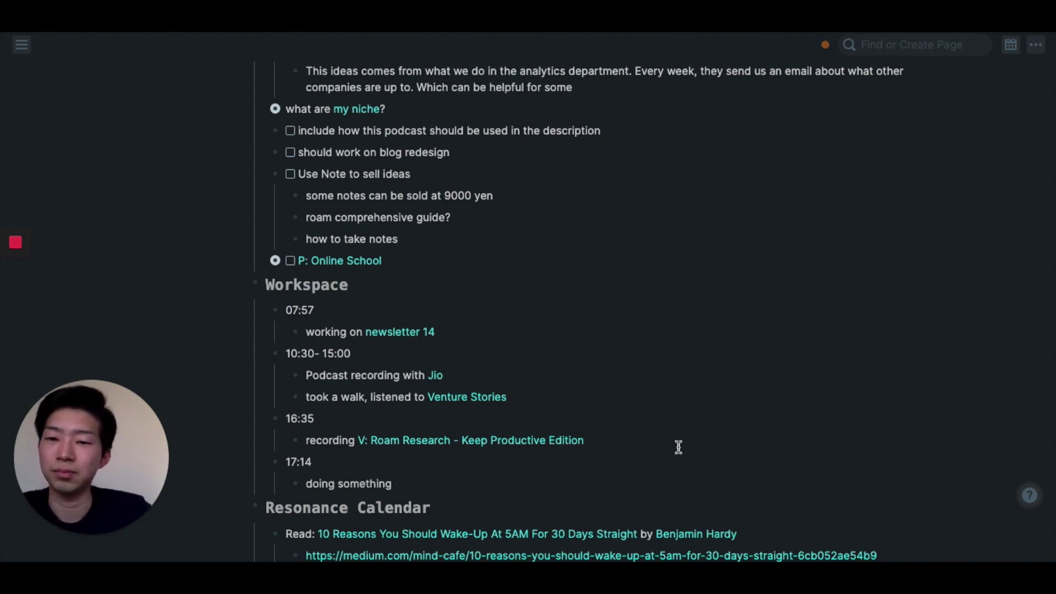
scroll(762, 431, "up", 1)
Step: Add a 'do this thing' to-do below P: Online School and check it off
left_click(438, 318)
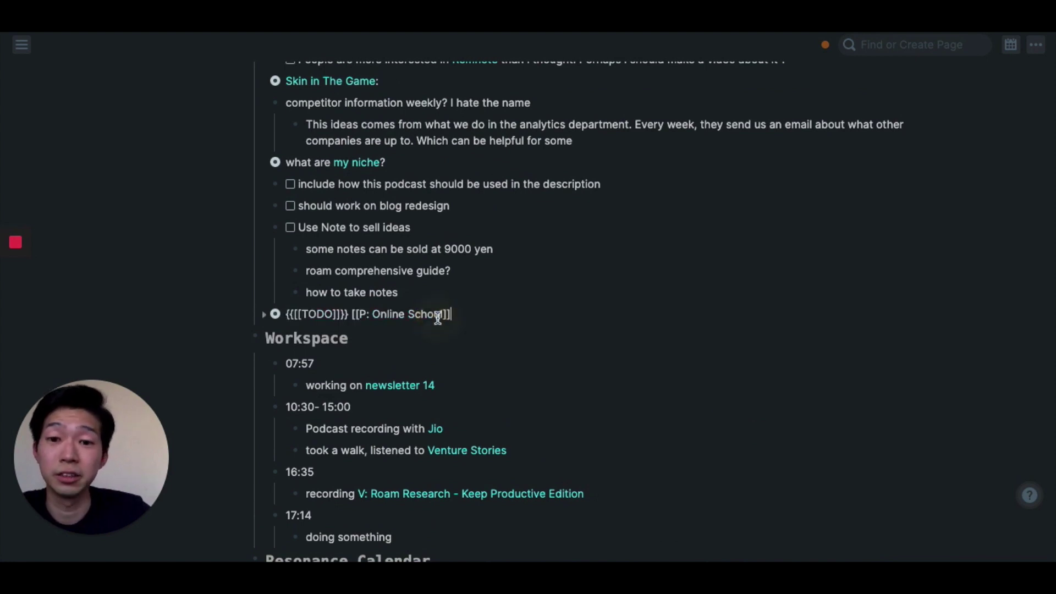
key("Return")
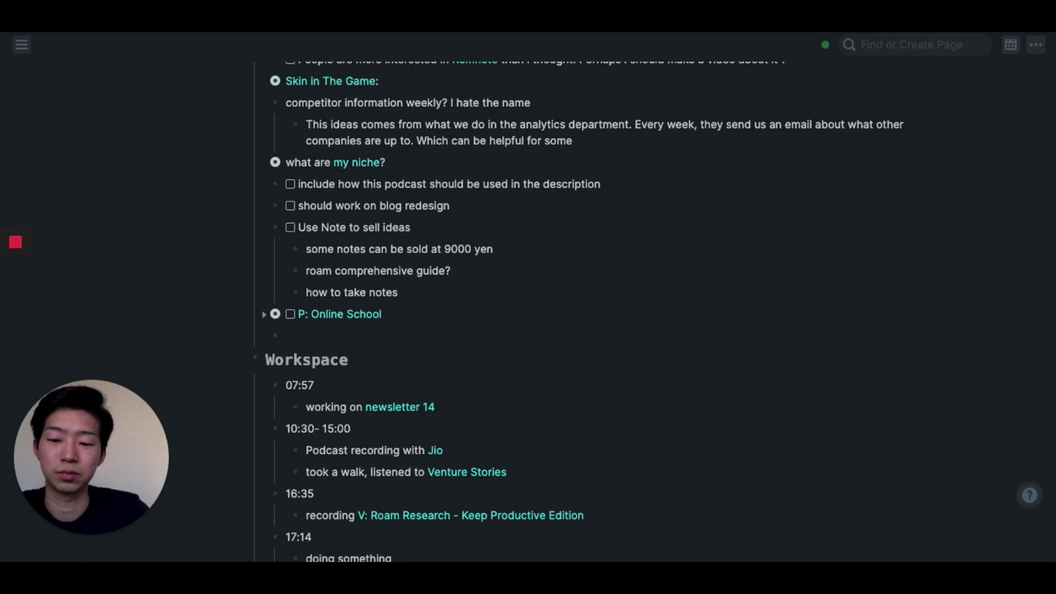
key("ctrl+Return")
type("do this thing")
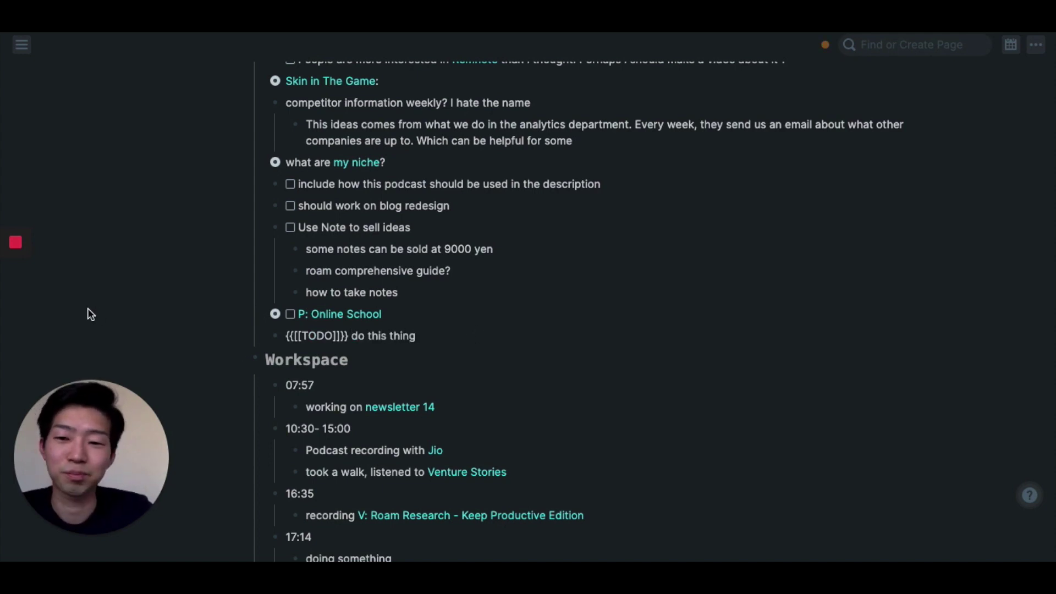
left_click(165, 328)
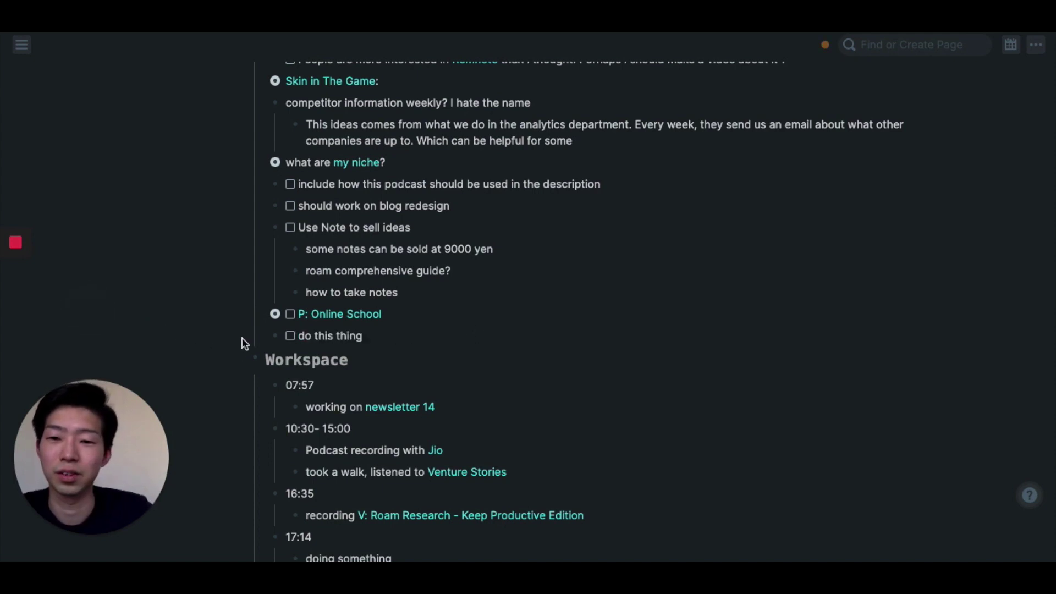
left_click(290, 336)
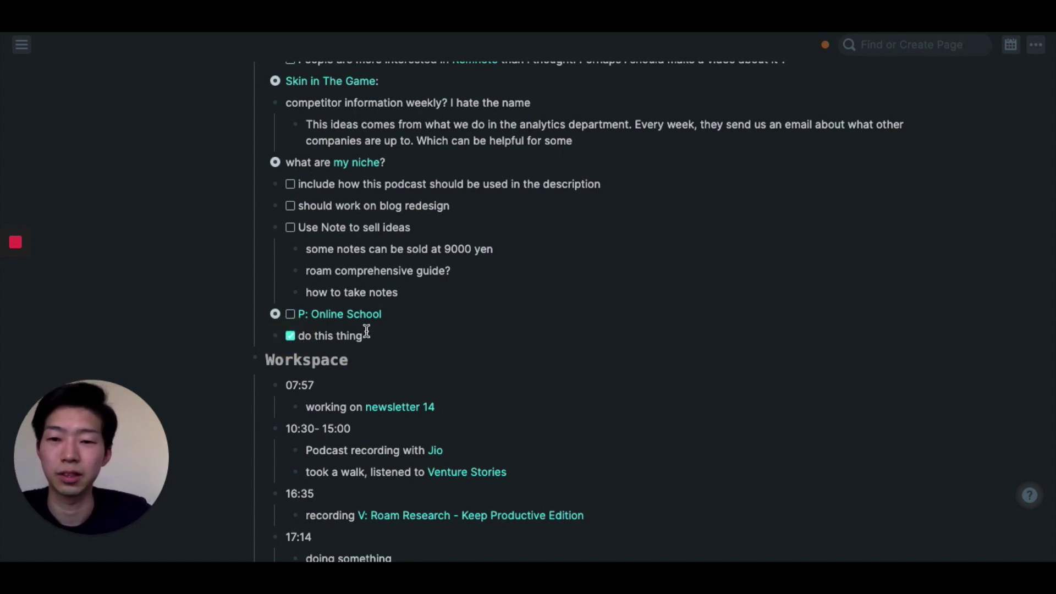
scroll(466, 340, "up", 1)
scroll(731, 309, "up", 5)
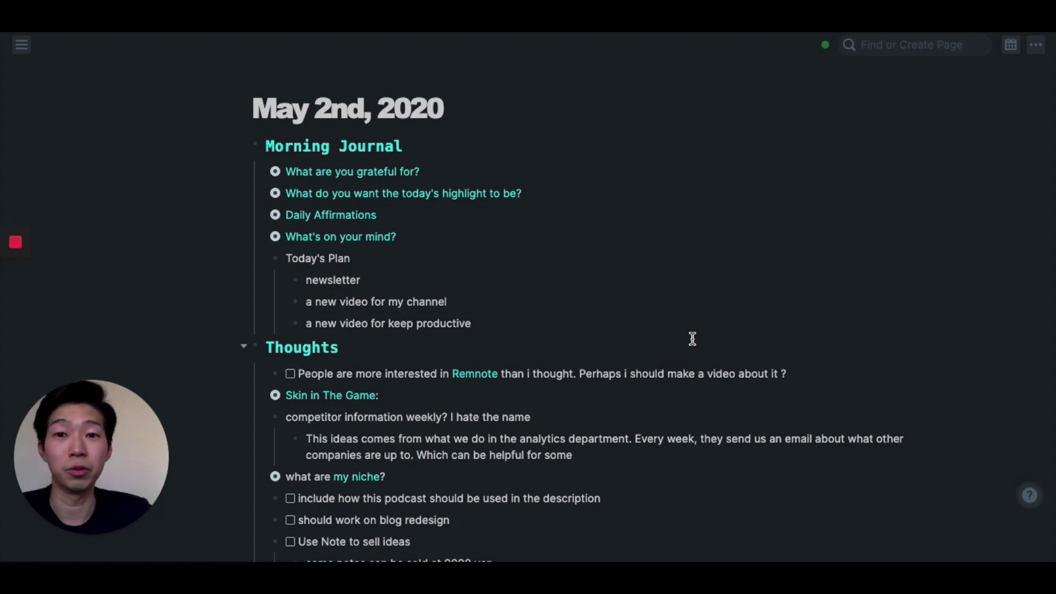
Step: Scroll the May 2nd note past the 17:14 Workspace entry to the Resonance Calendar
scroll(693, 339, "down", 1)
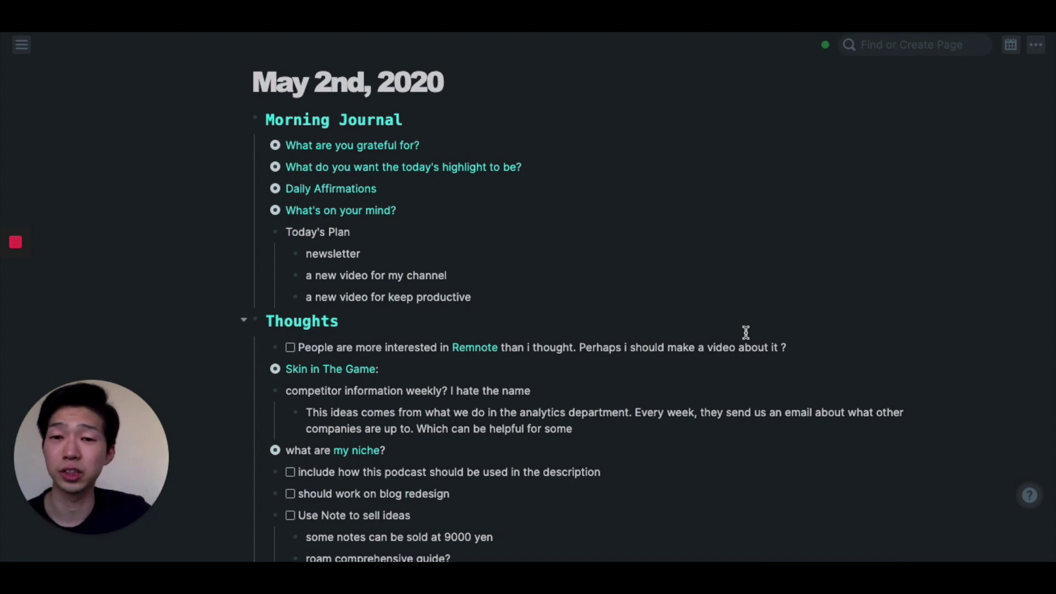
scroll(685, 342, "up", 1)
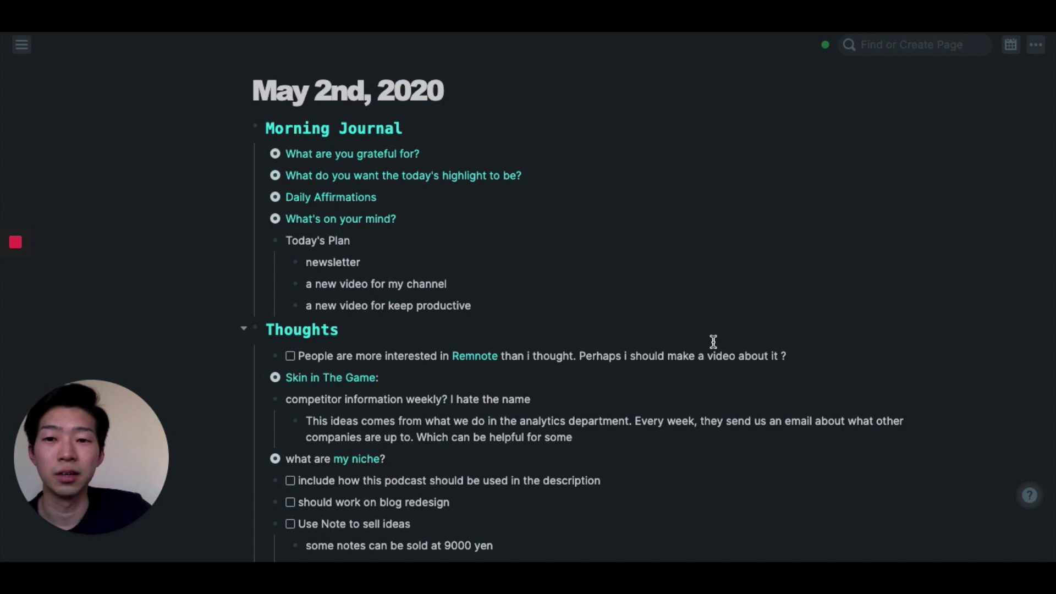
scroll(769, 342, "down", 1)
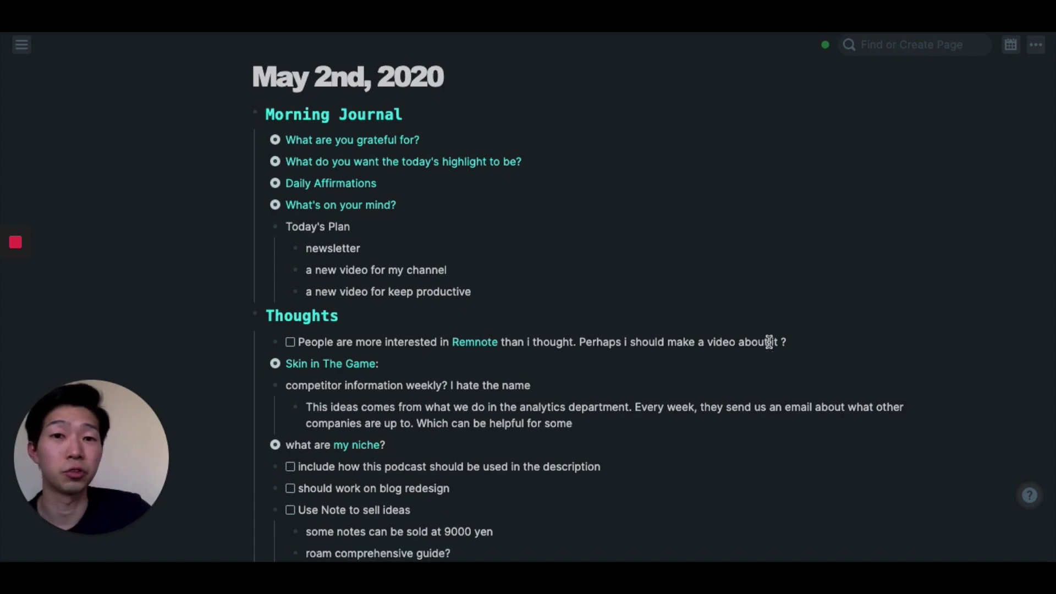
scroll(769, 342, "down", 5)
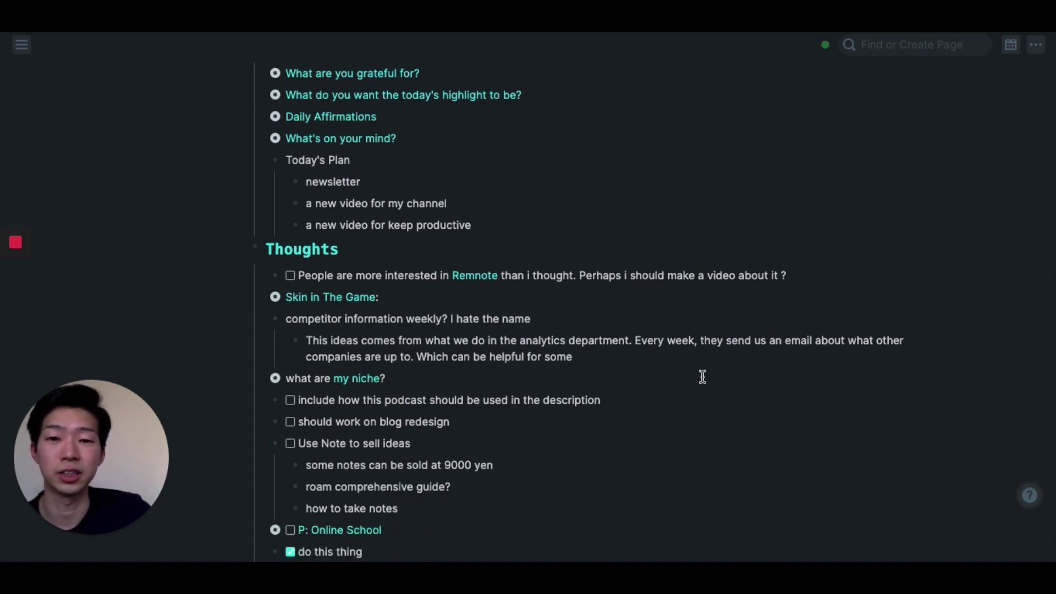
scroll(761, 385, "down", 3)
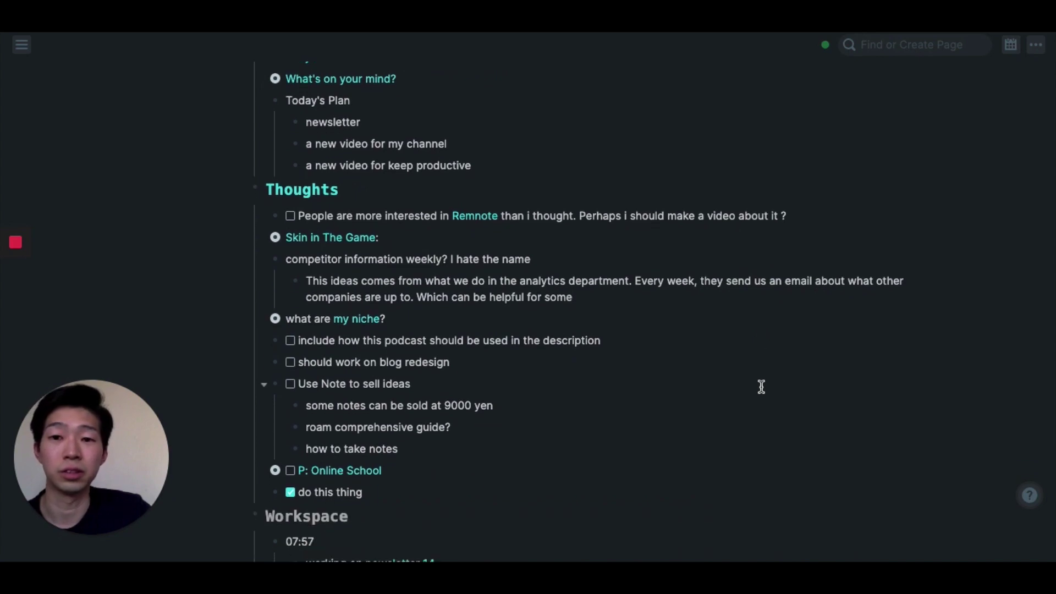
scroll(761, 387, "down", 20)
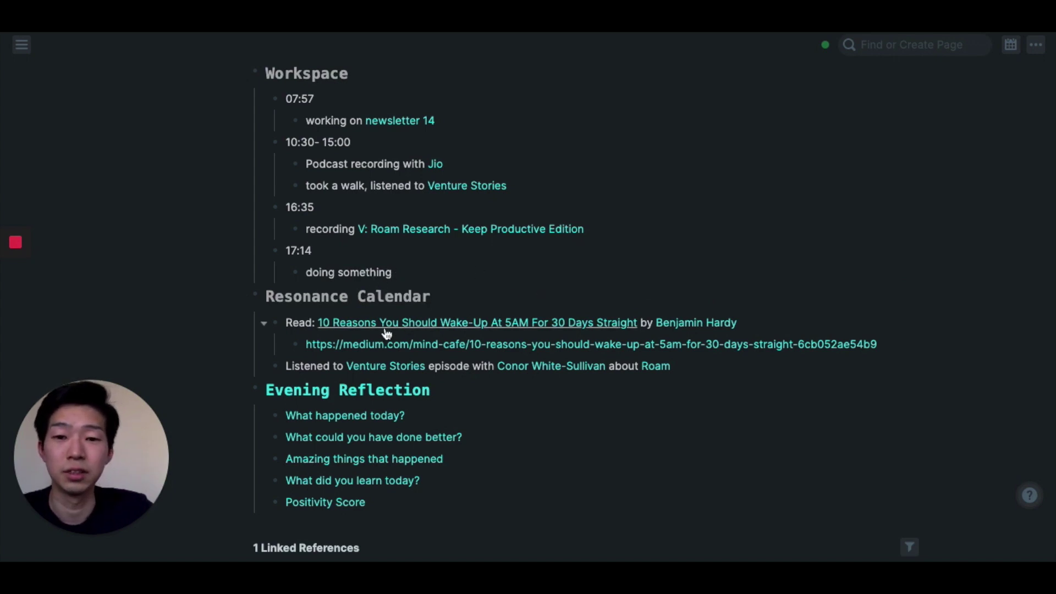
Step: Search 'resonance ca' and open the Resonance Calendar page
left_click(900, 48)
type("resonance ca")
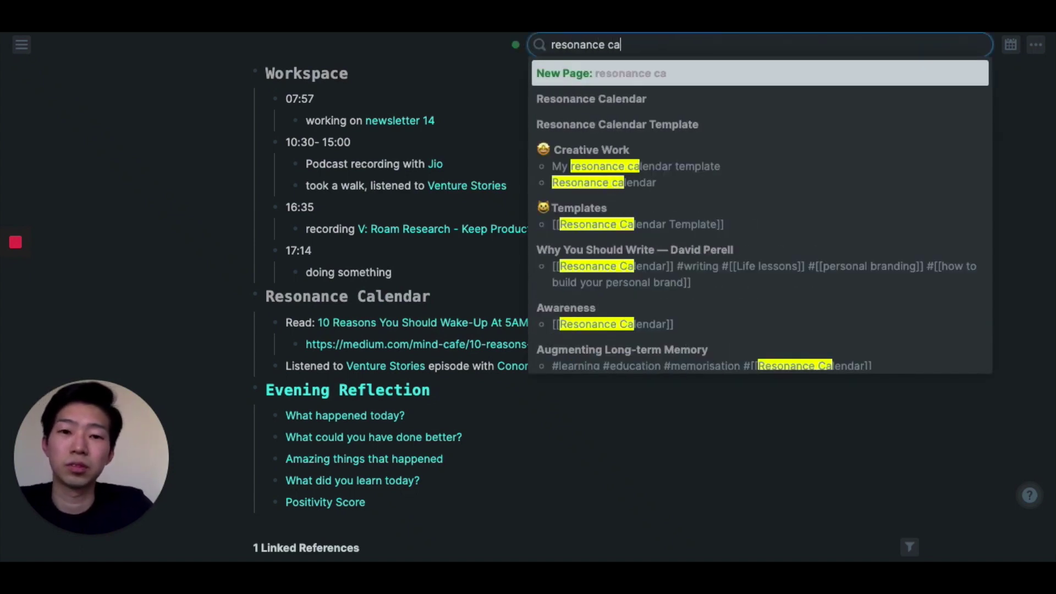
key("Down")
key("Return")
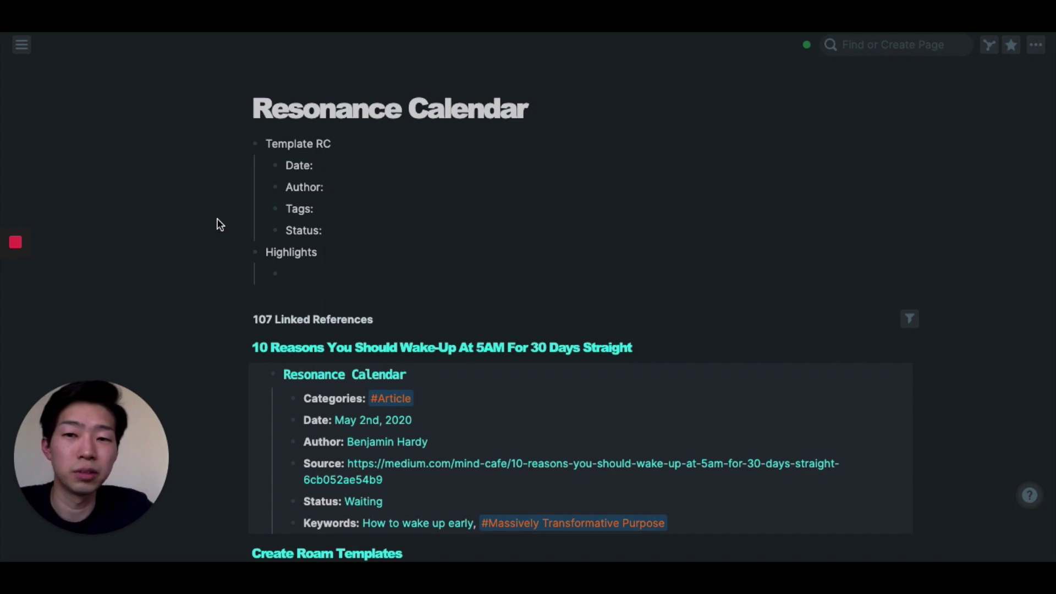
scroll(220, 224, "down", 5)
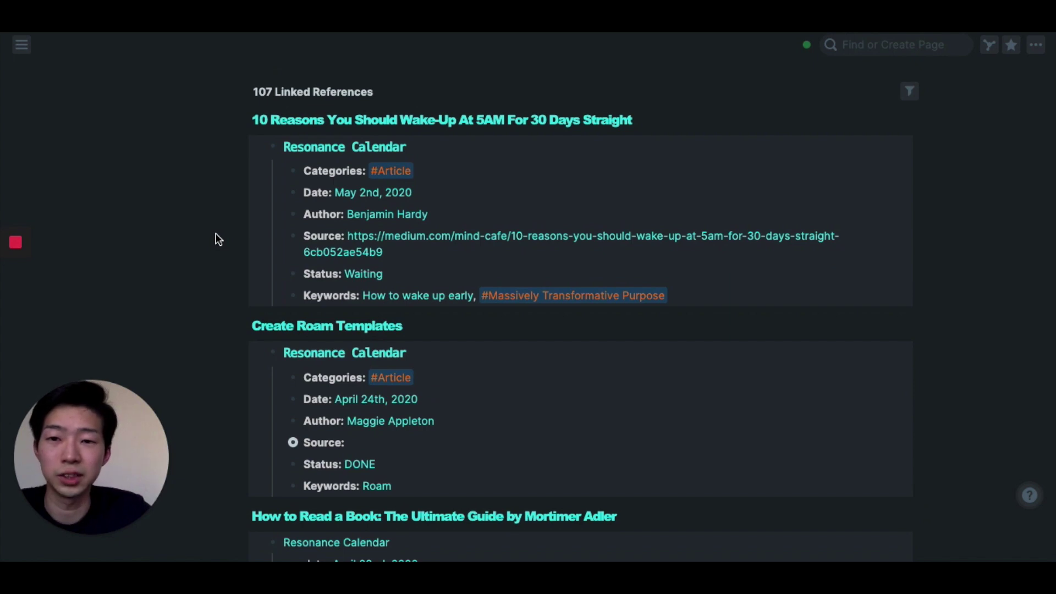
scroll(218, 239, "down", 1)
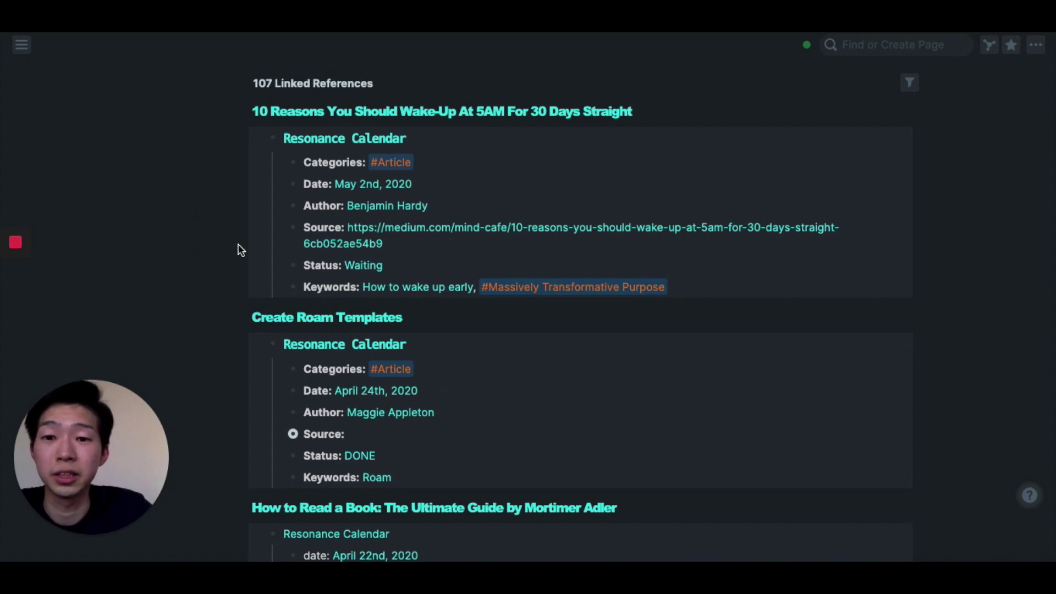
scroll(215, 253, "down", 4)
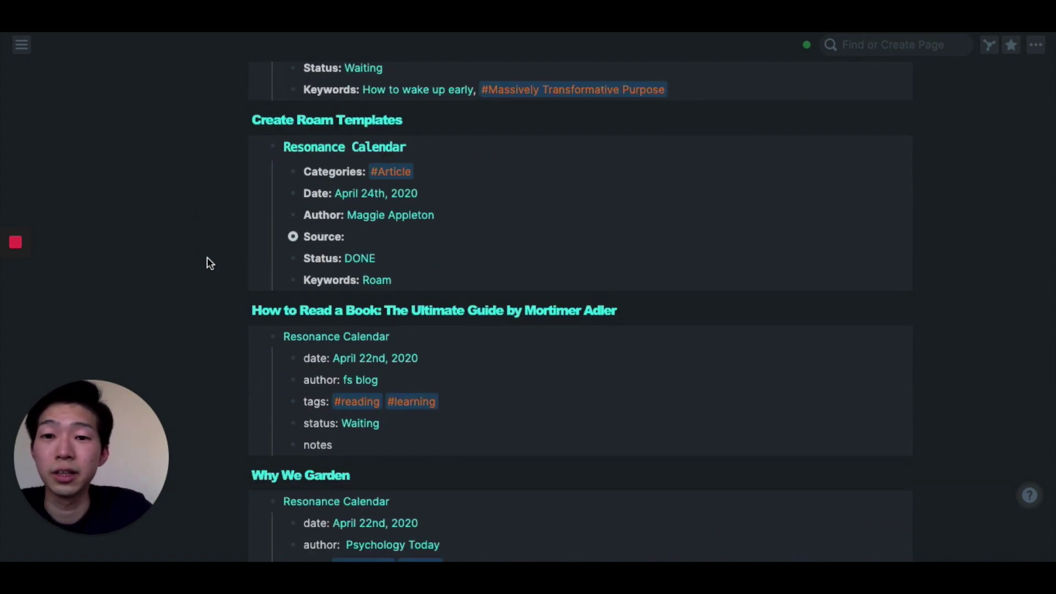
Step: Expand and collapse a Source video block, then browse Linked References to The Daily Stoic
left_click(283, 240)
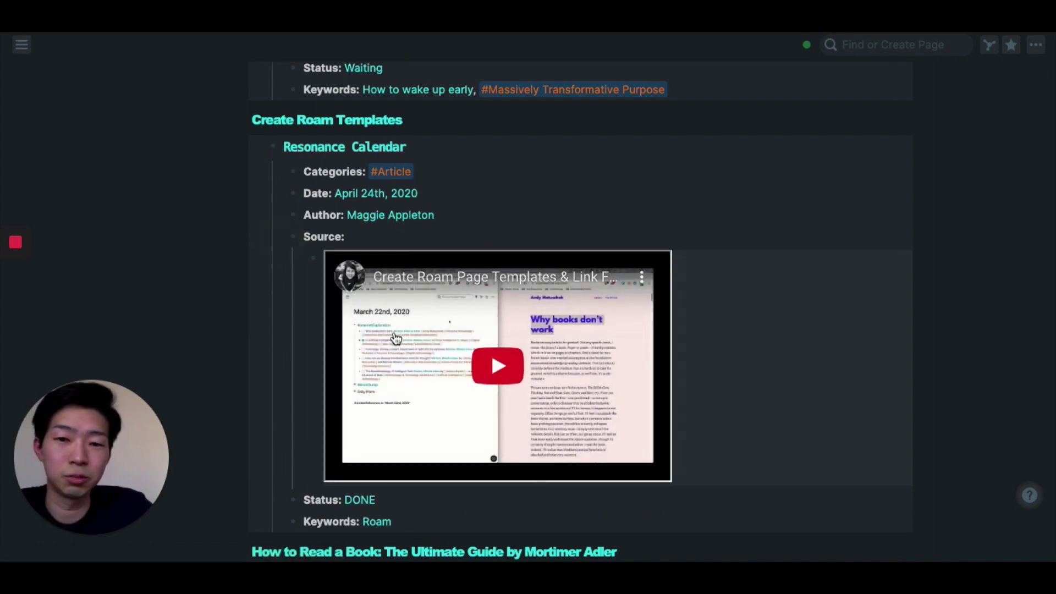
left_click(283, 242)
scroll(246, 262, "down", 4)
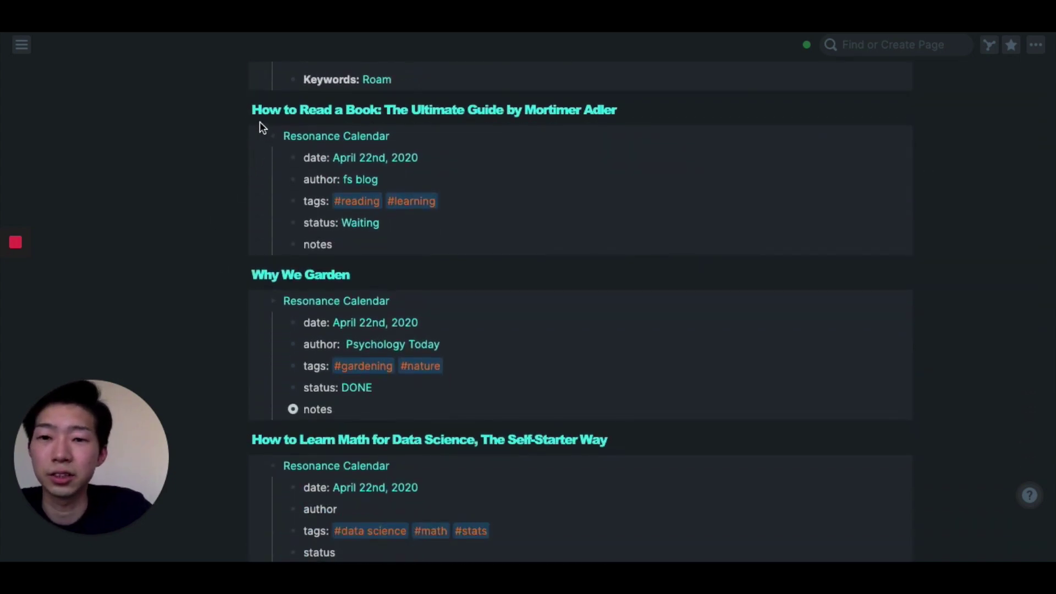
scroll(207, 253, "down", 5)
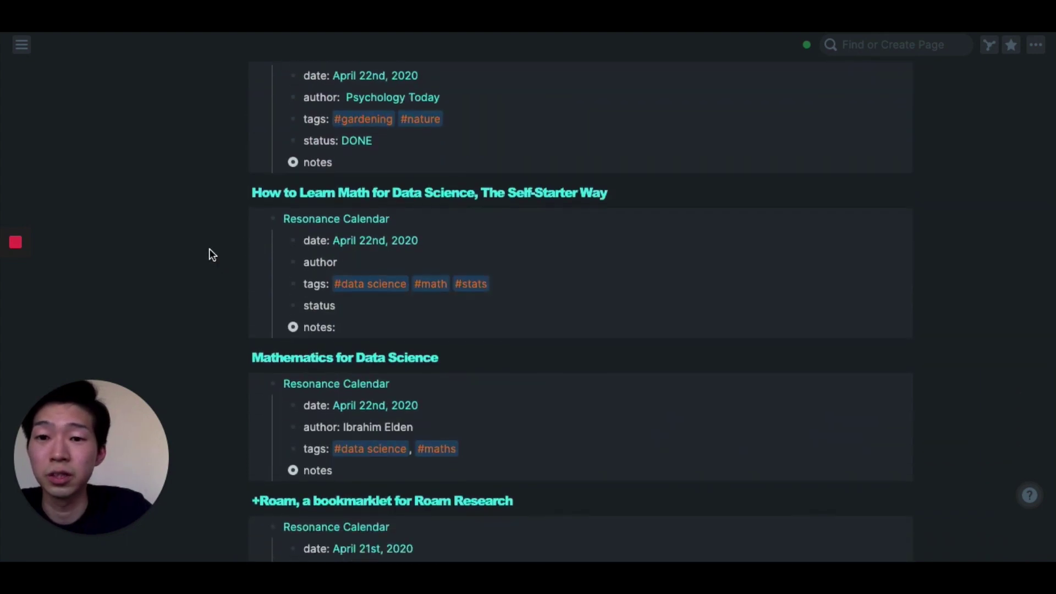
scroll(209, 251, "up", 1)
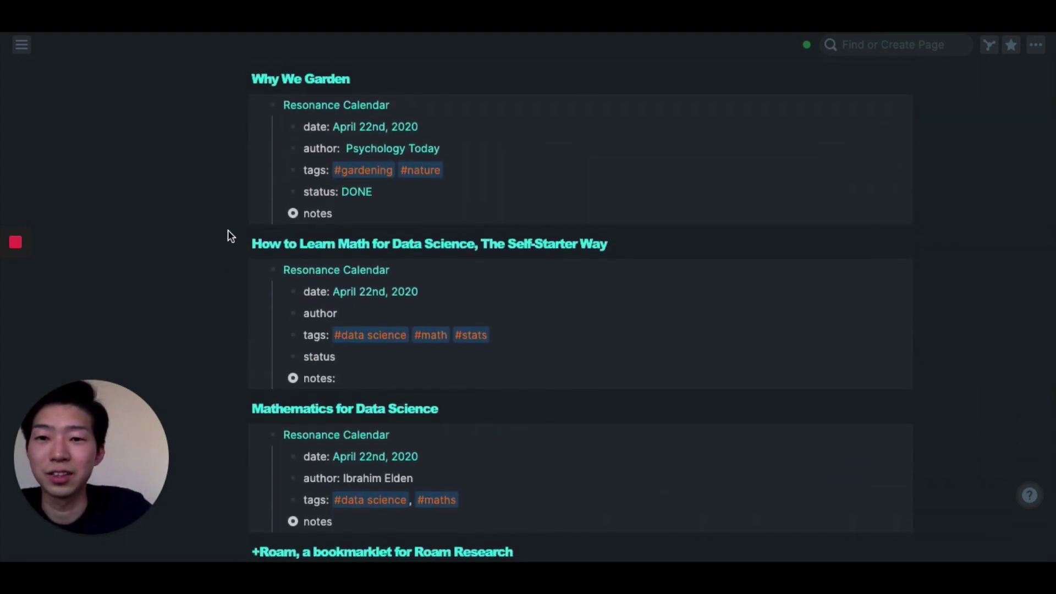
scroll(229, 256, "up", 1)
scroll(228, 259, "up", 1)
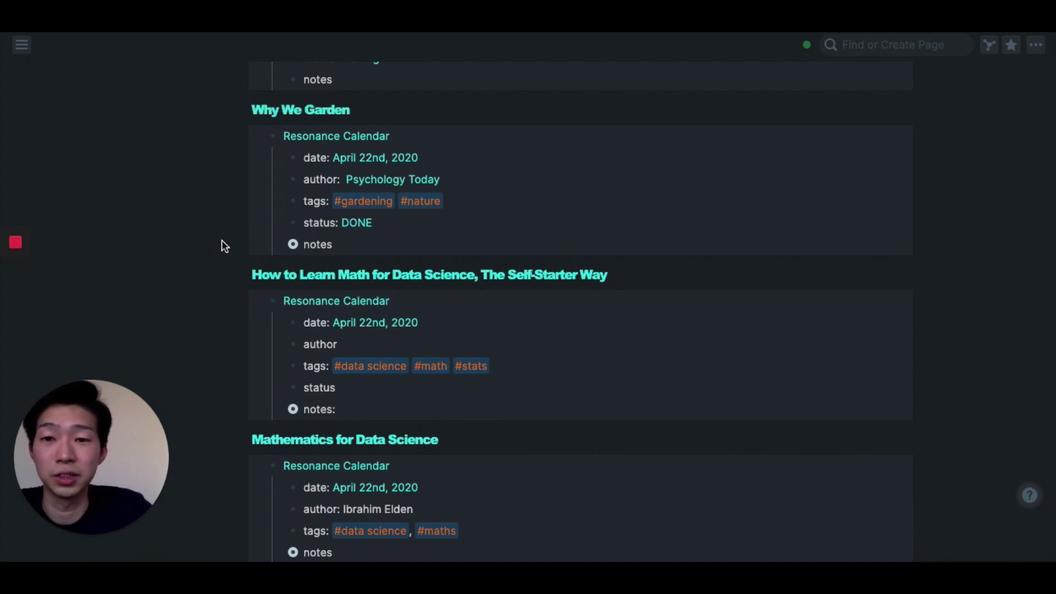
scroll(223, 241, "down", 7)
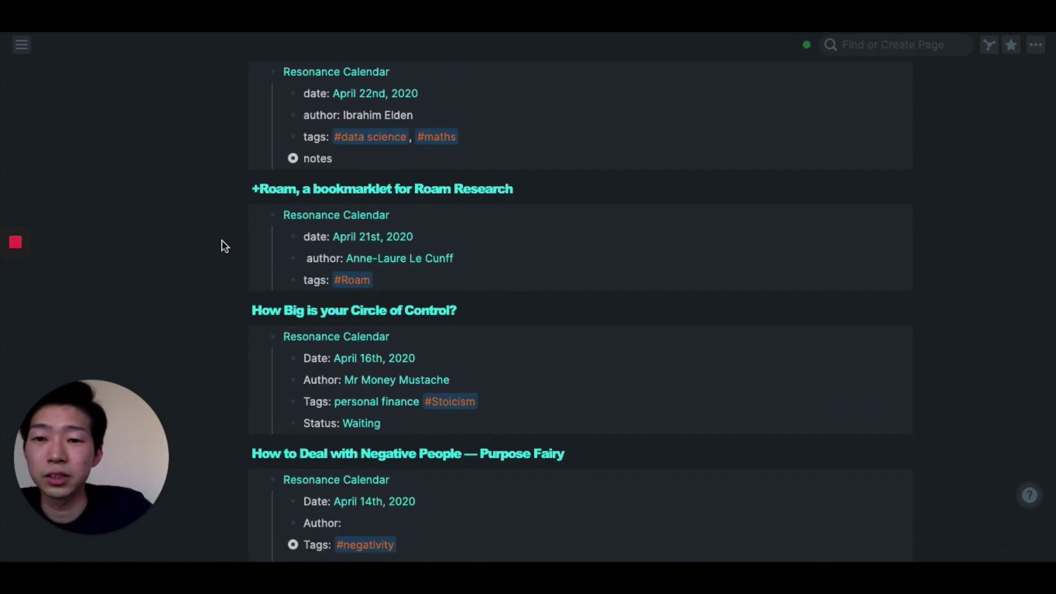
scroll(222, 240, "down", 15)
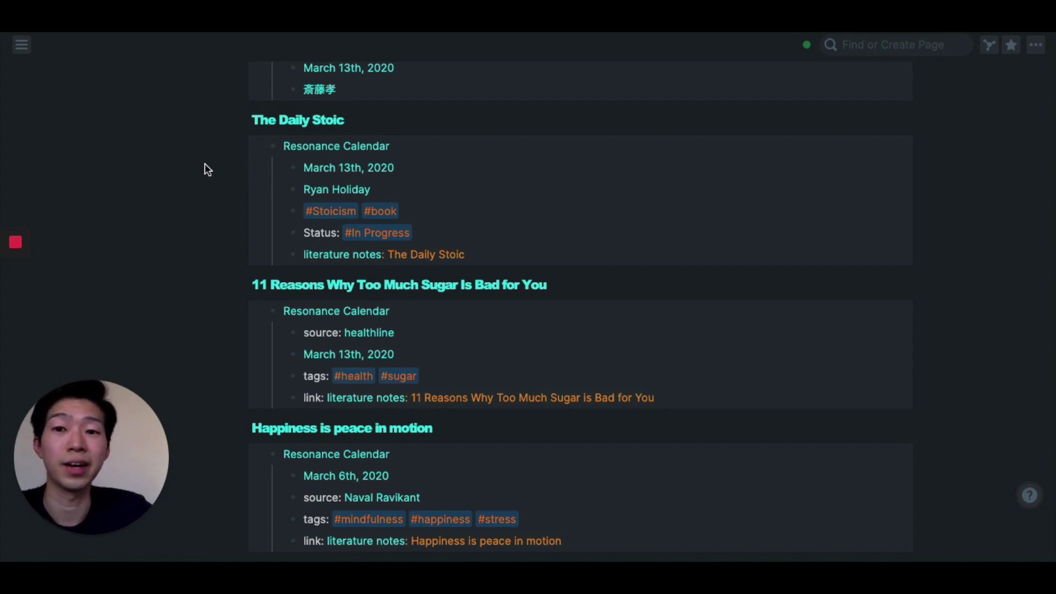
Step: Browse The Daily Stoic highlights and open its literature notes in the right sidebar
left_click(302, 125)
scroll(244, 328, "down", 2)
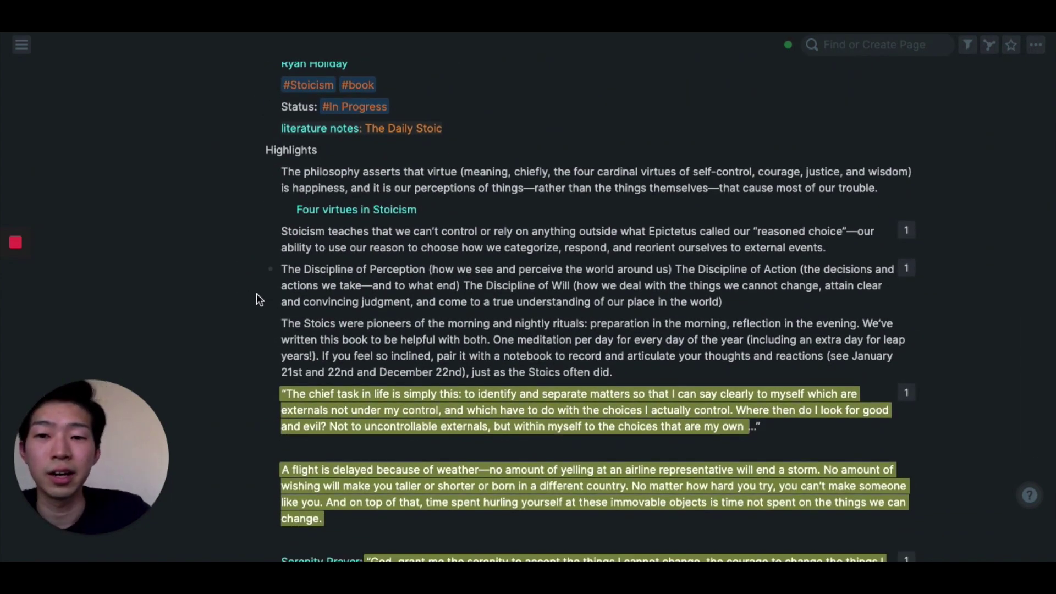
scroll(258, 294, "down", 3)
scroll(258, 289, "down", 1)
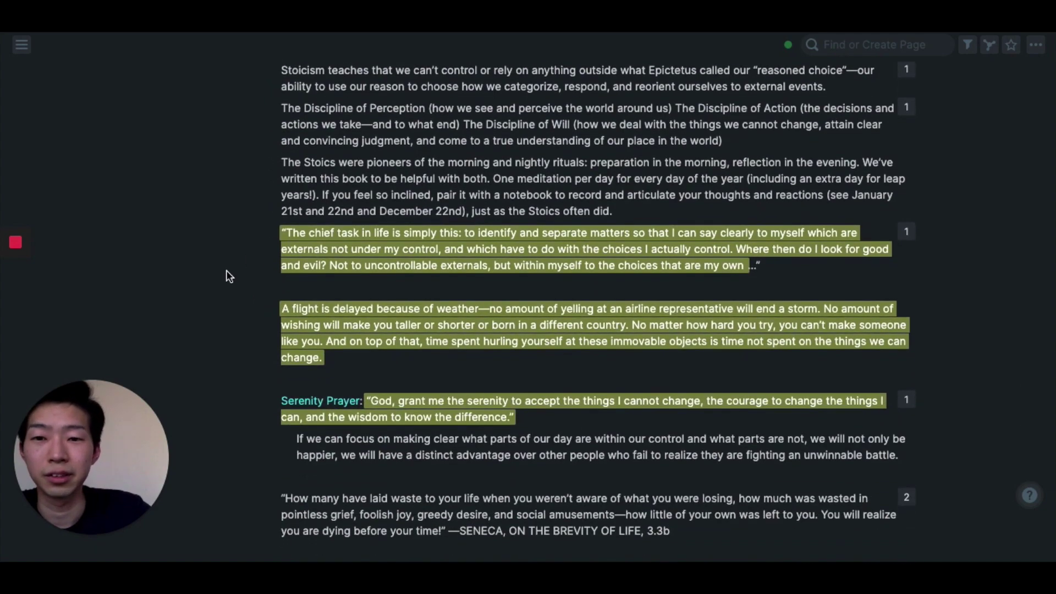
scroll(227, 275, "down", 8)
scroll(227, 266, "down", 10)
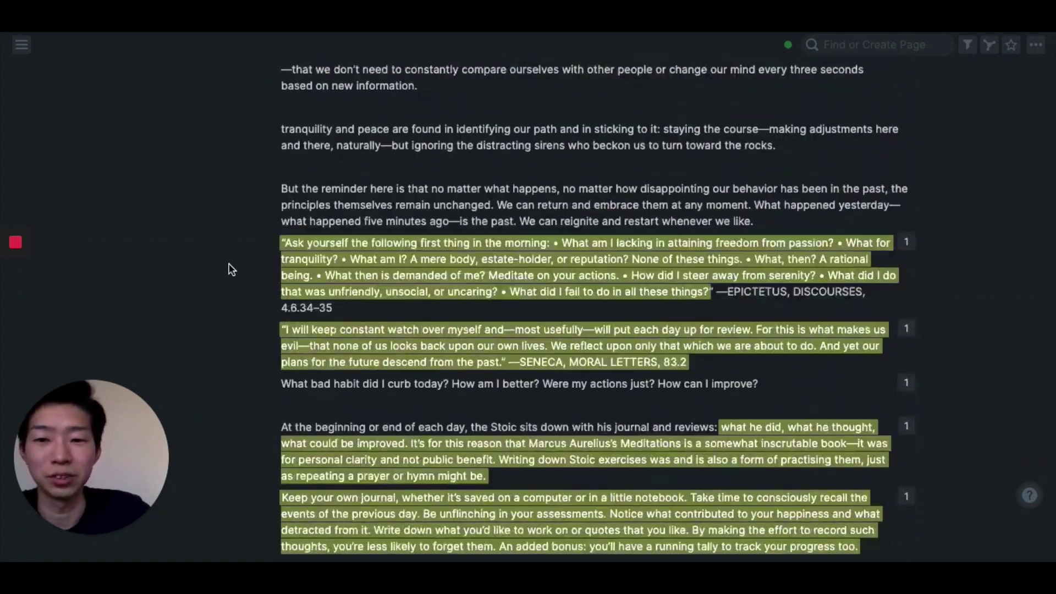
scroll(229, 269, "up", 20)
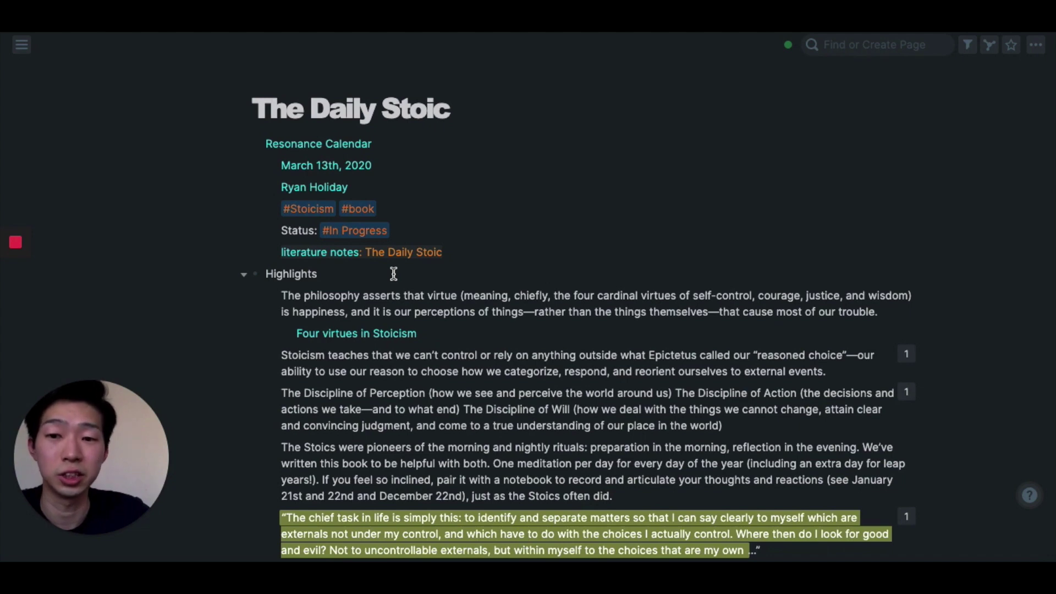
left_click(419, 257, "shift")
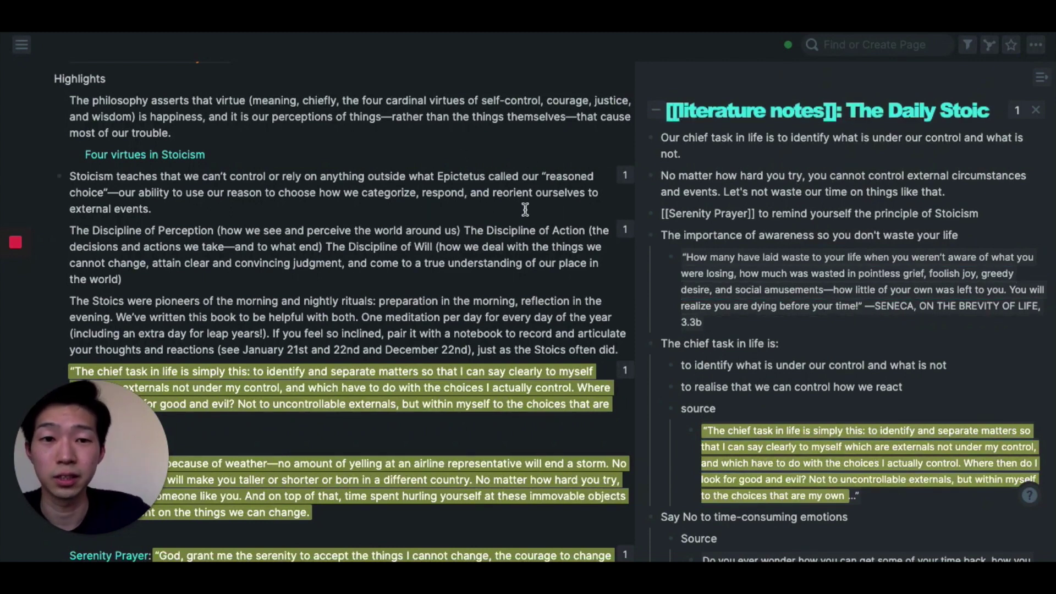
Step: Scroll the sidebar literature notes to 'Don't let external circumstances determine how you feel'
left_click(697, 152)
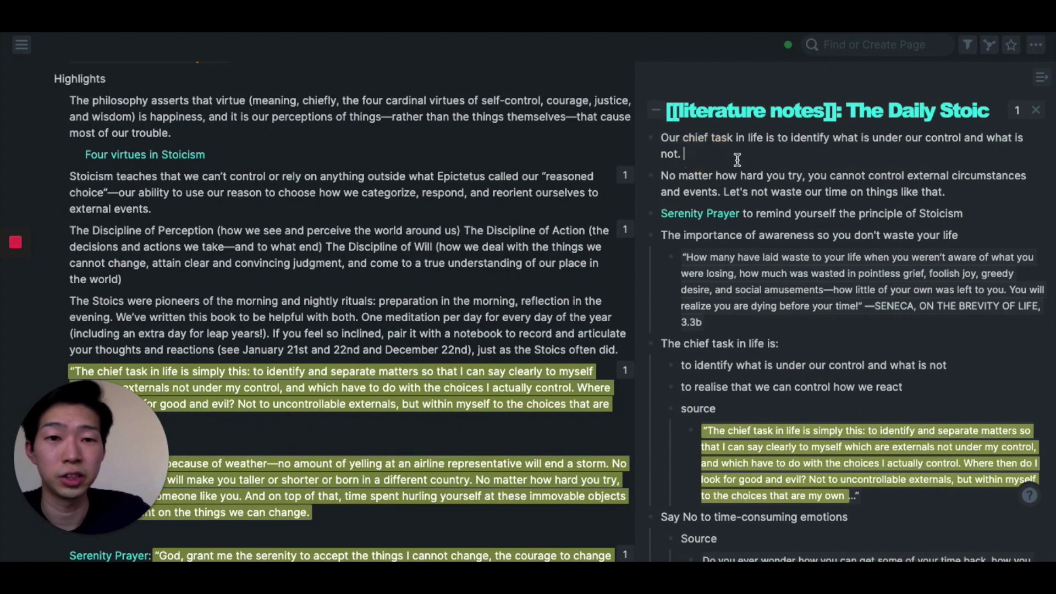
scroll(834, 164, "down", 1)
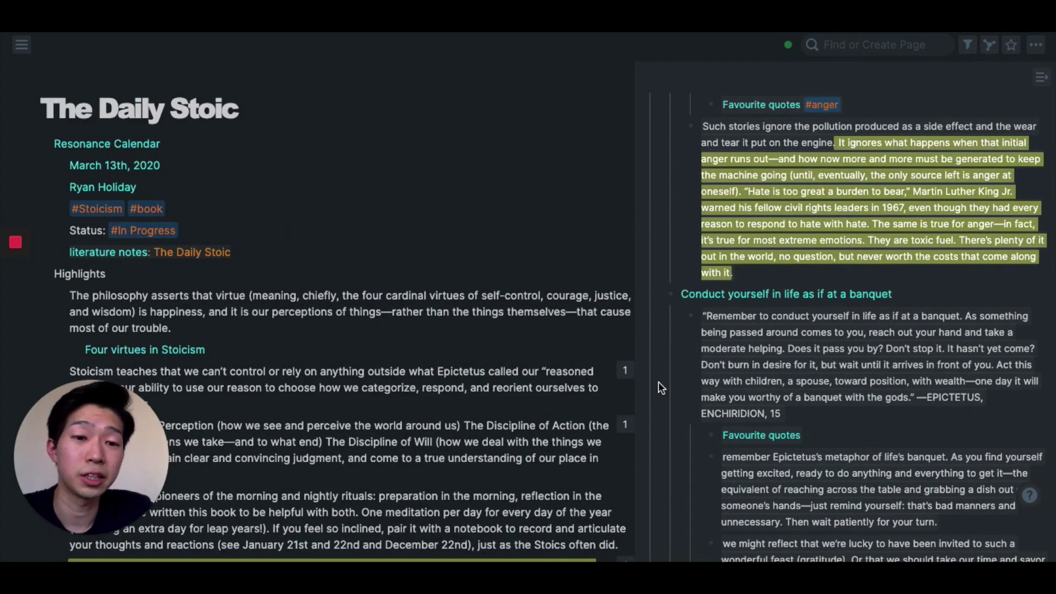
scroll(658, 382, "down", 5)
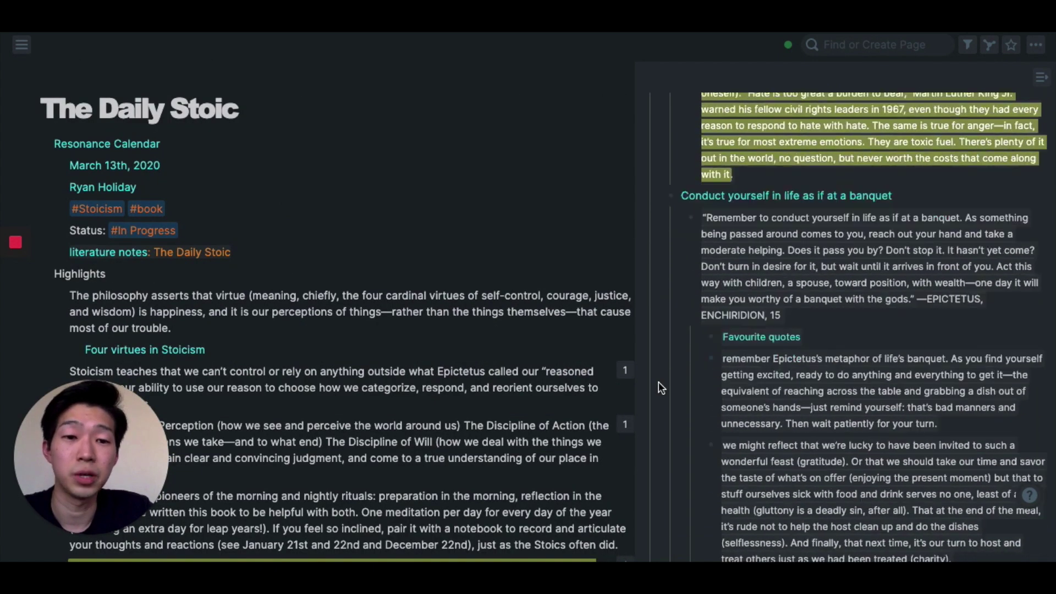
scroll(658, 382, "down", 4)
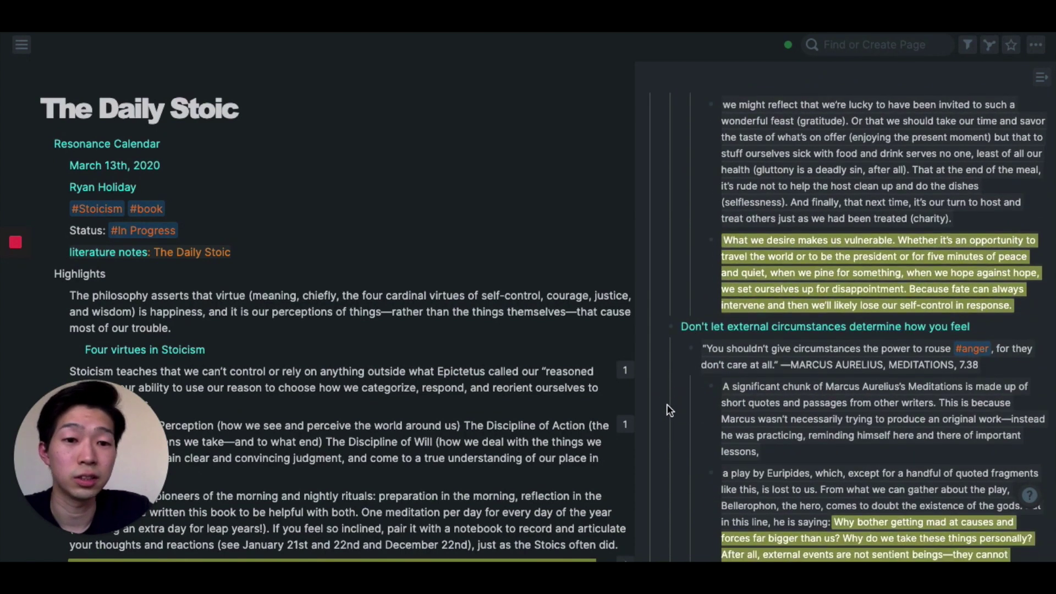
scroll(666, 410, "down", 1)
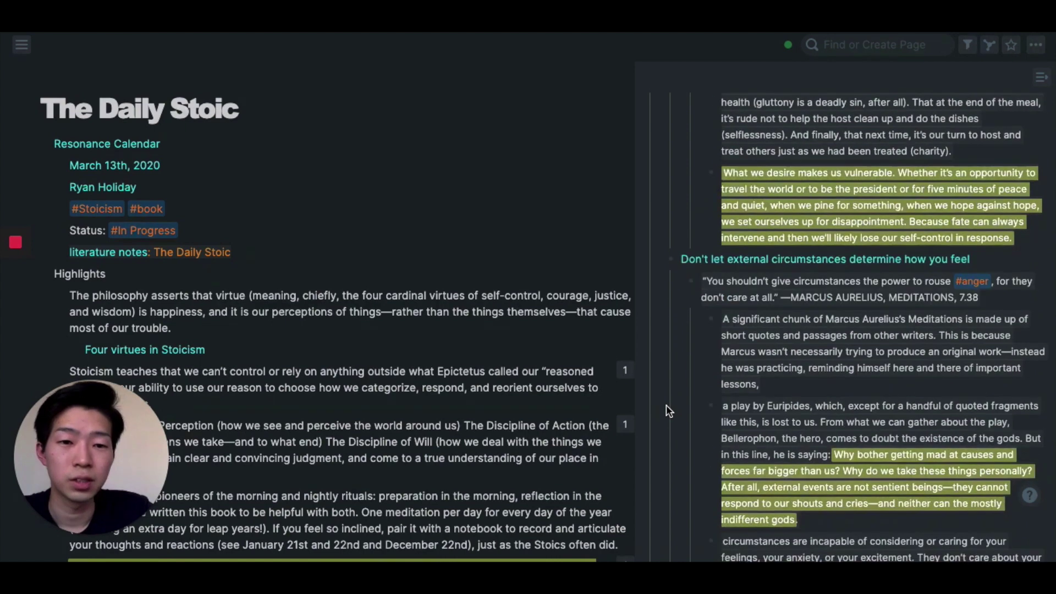
scroll(663, 341, "down", 1)
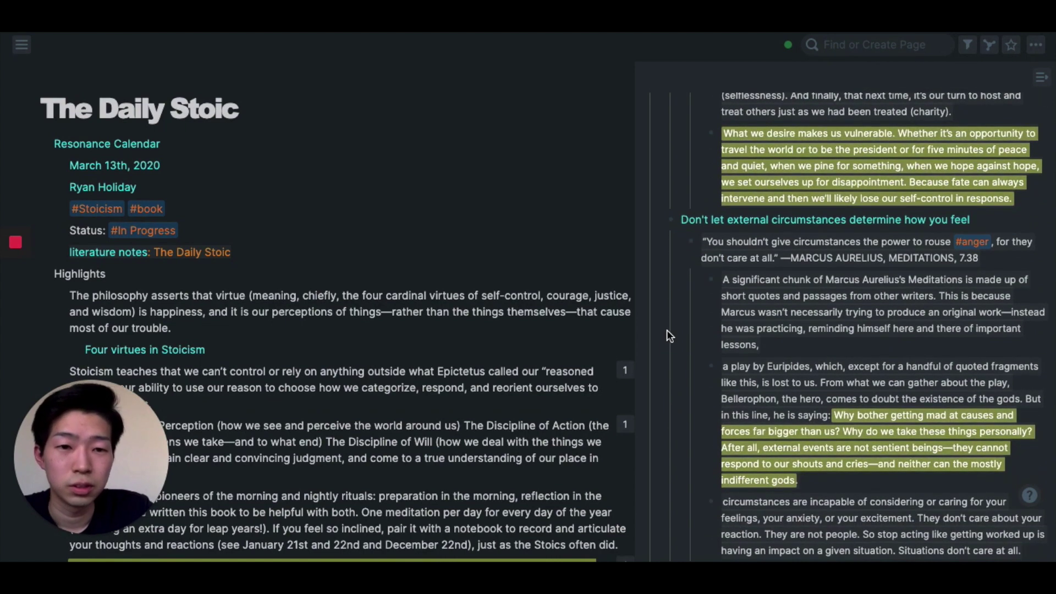
Step: Open the 'Don't let external circumstances determine how you feel' note and read through its reference
left_click(717, 221)
scroll(462, 316, "down", 1)
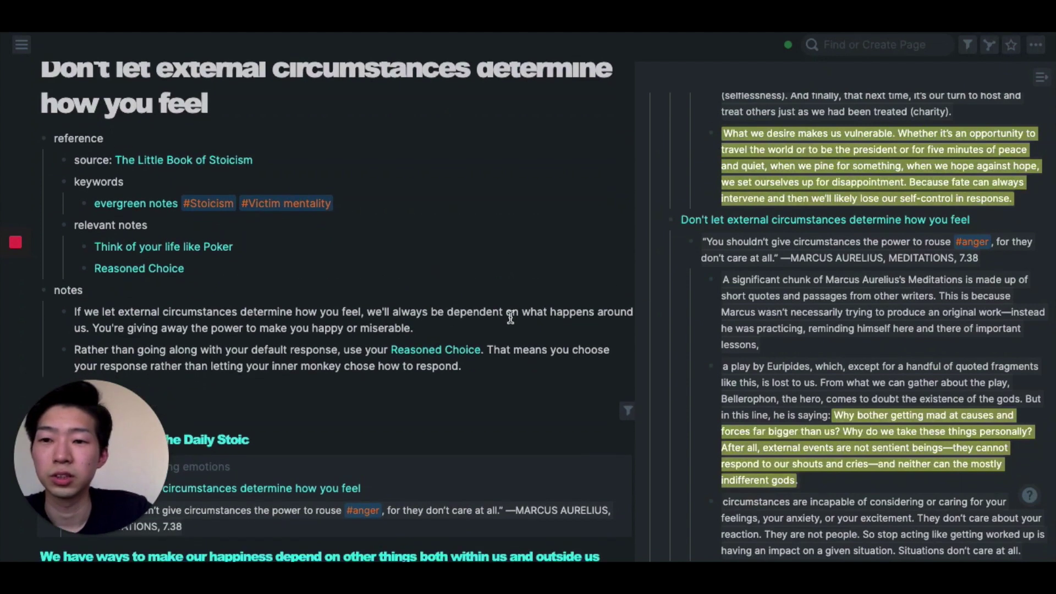
scroll(510, 317, "up", 1)
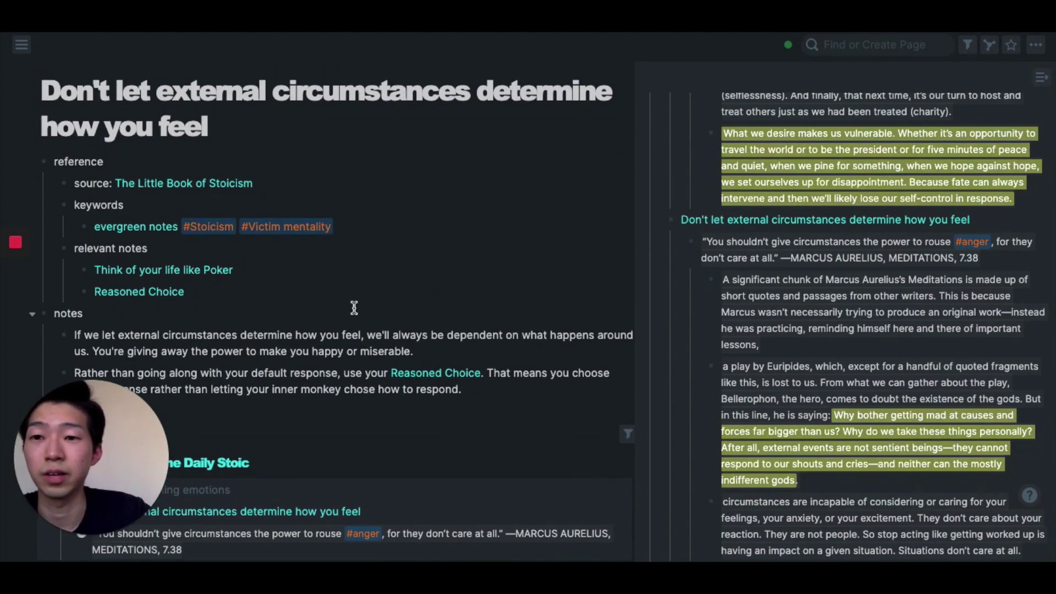
scroll(406, 299, "down", 1)
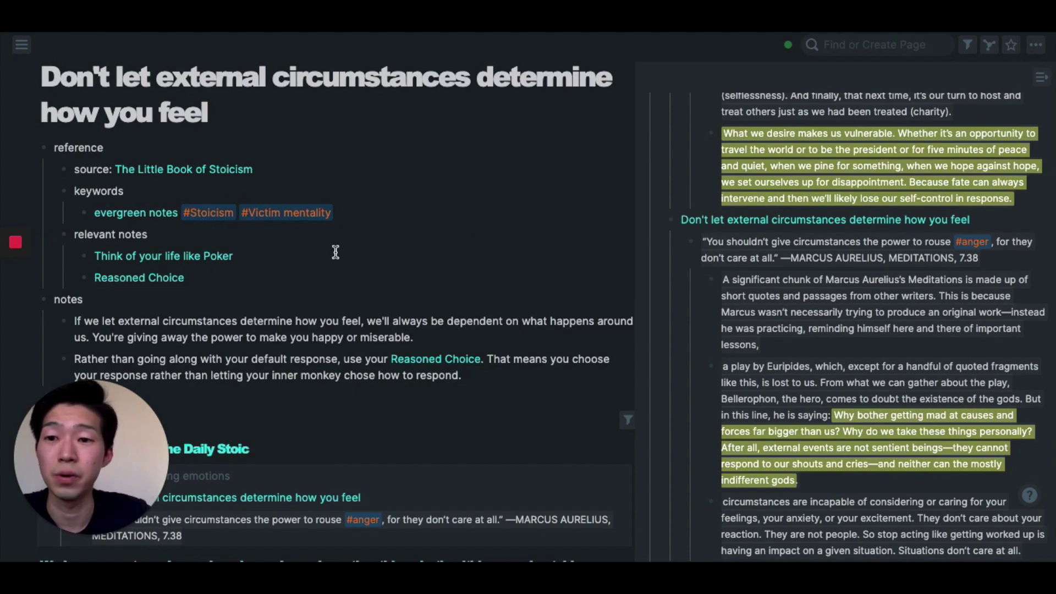
scroll(335, 253, "down", 1)
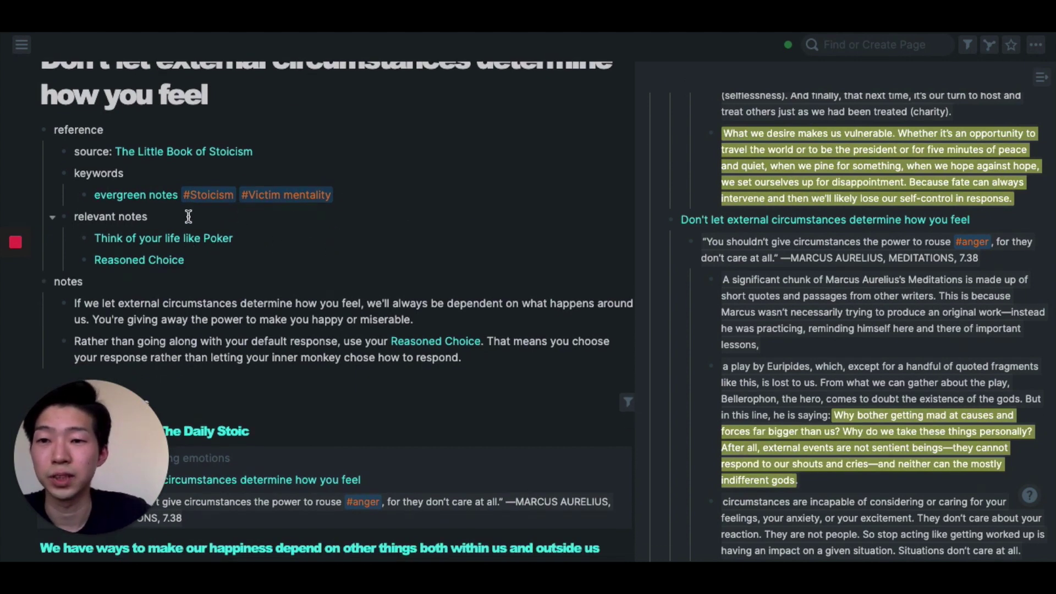
scroll(246, 218, "up", 1)
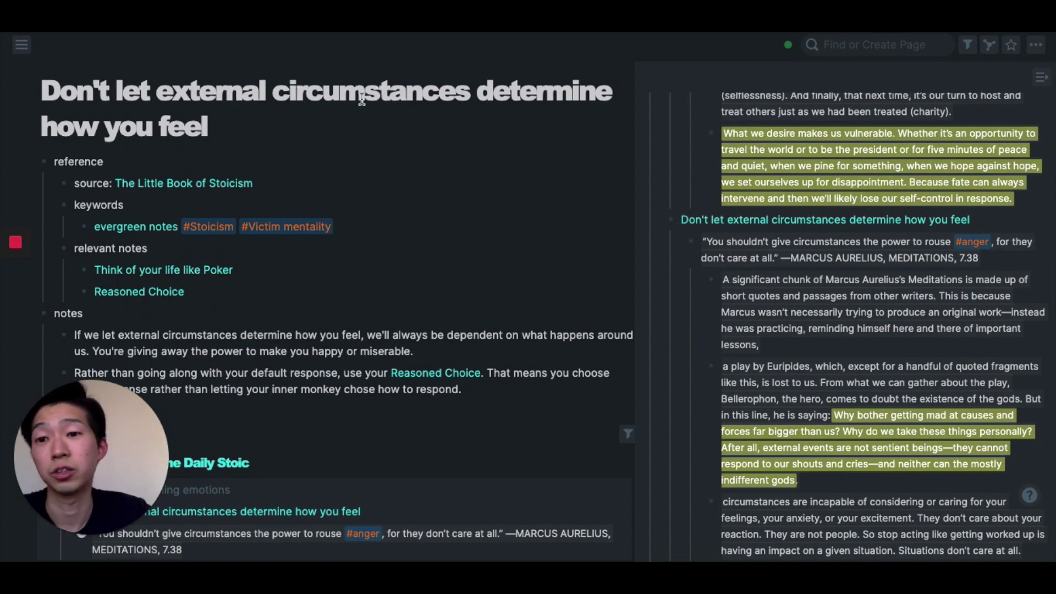
scroll(306, 129, "down", 1)
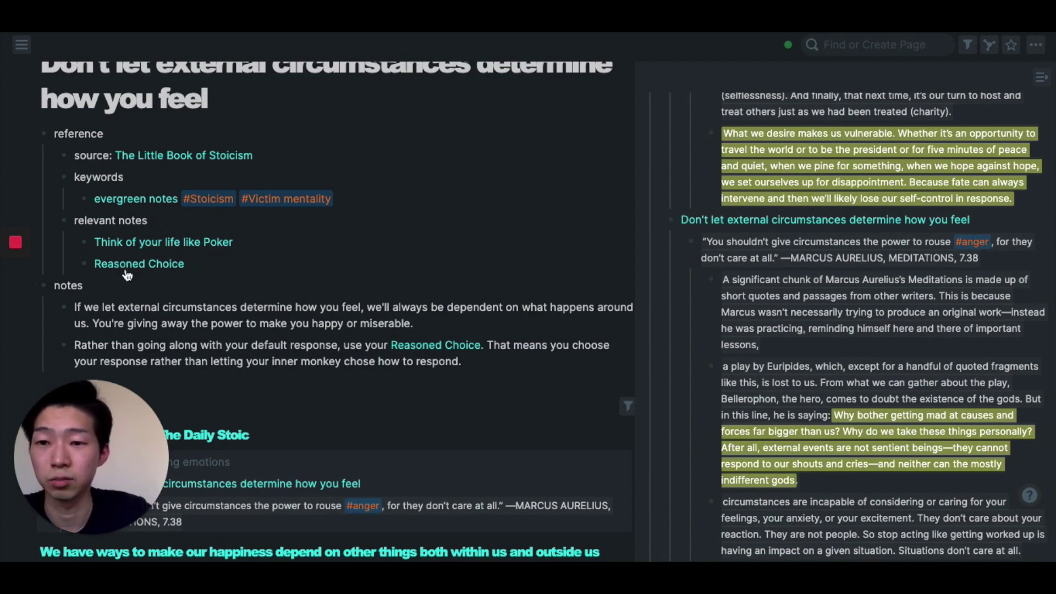
scroll(146, 263, "down", 1)
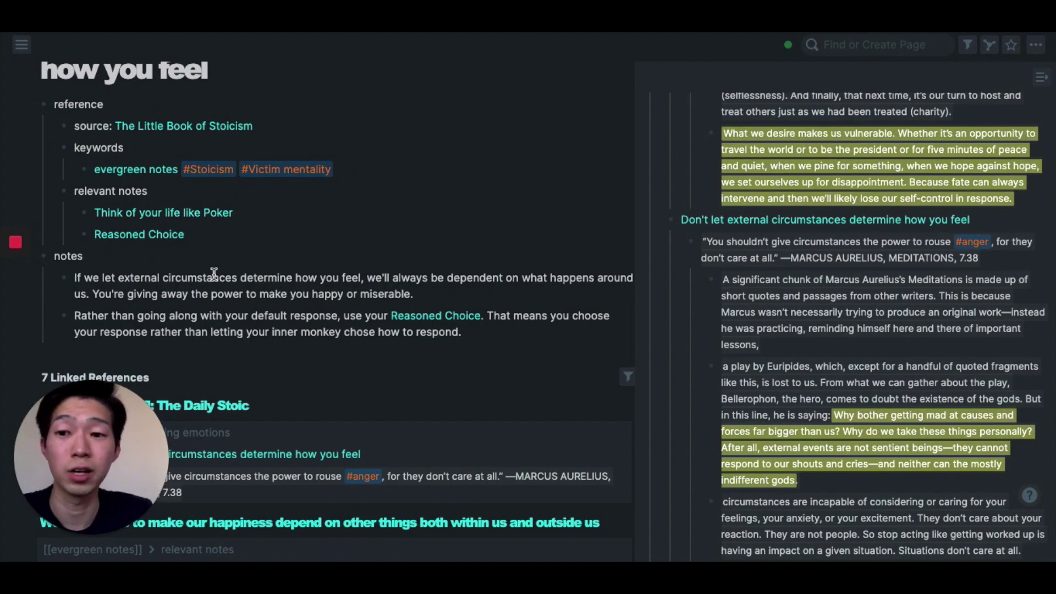
Step: Put the note's notes block into editing and review its contents
left_click(136, 257)
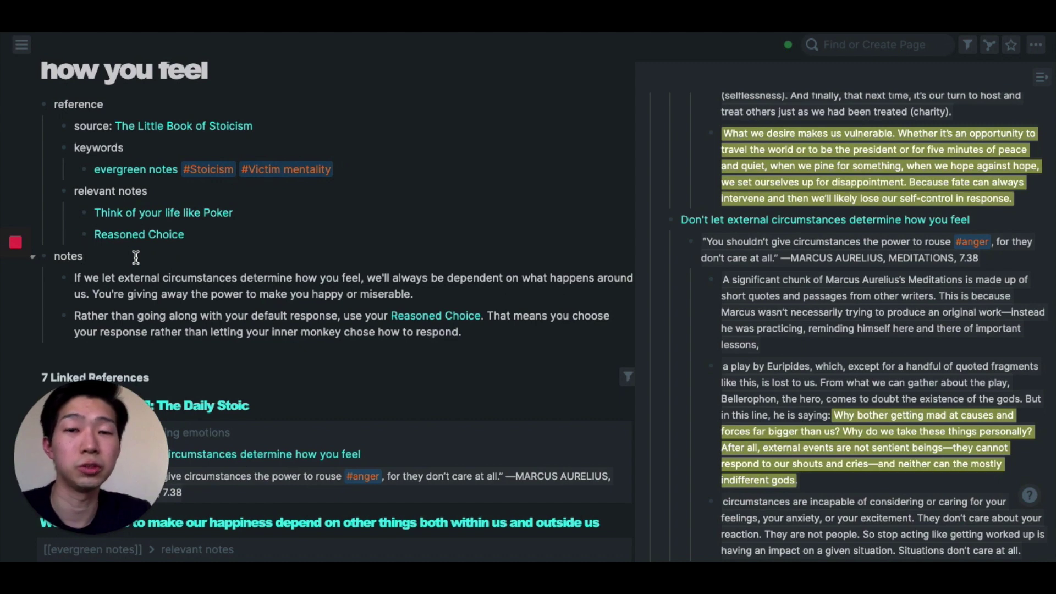
scroll(252, 260, "down", 1)
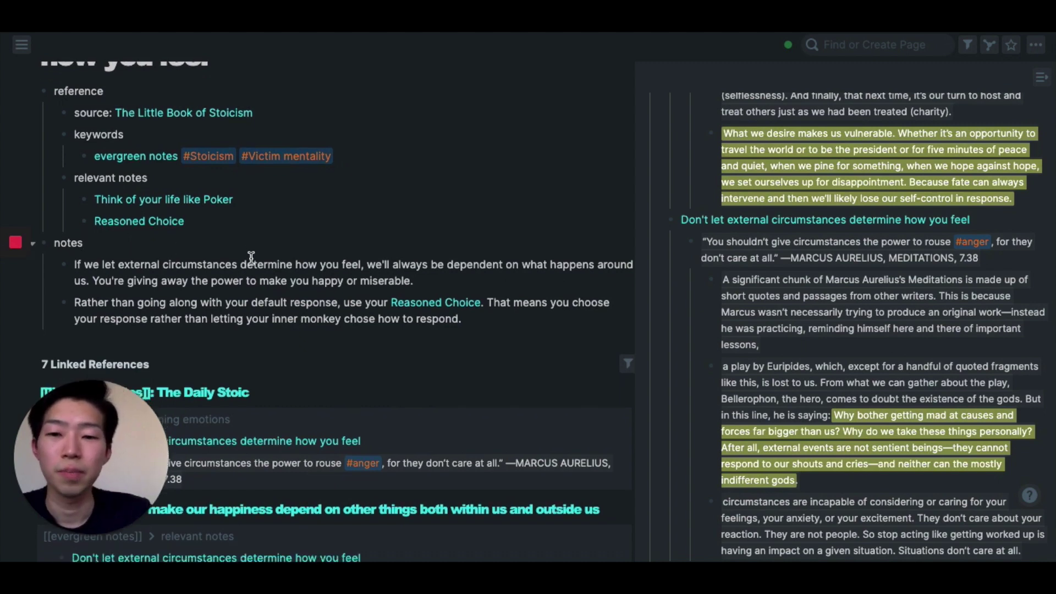
scroll(137, 231, "up", 1)
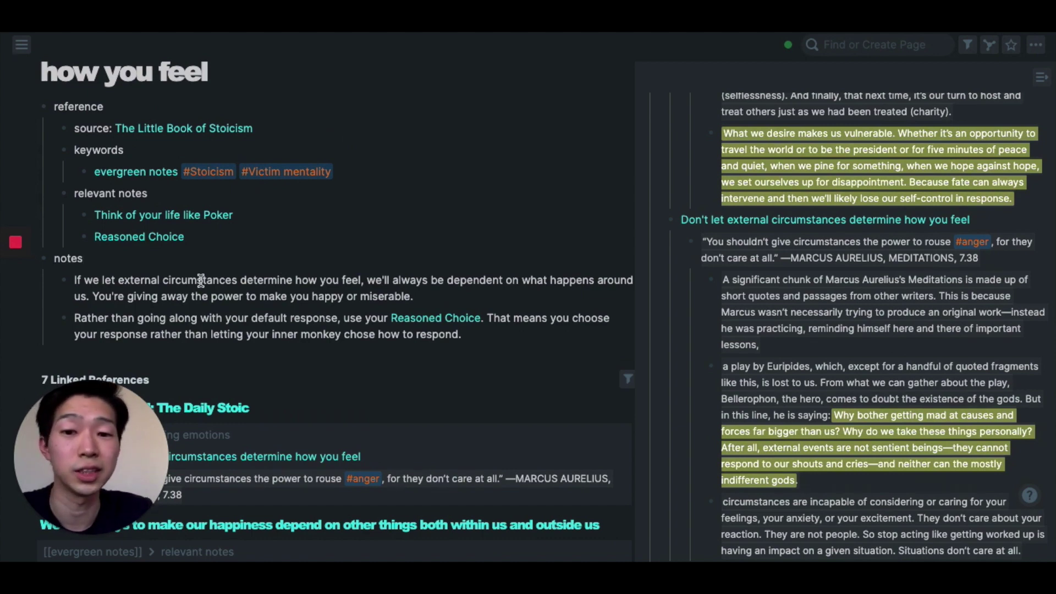
scroll(231, 281, "up", 2)
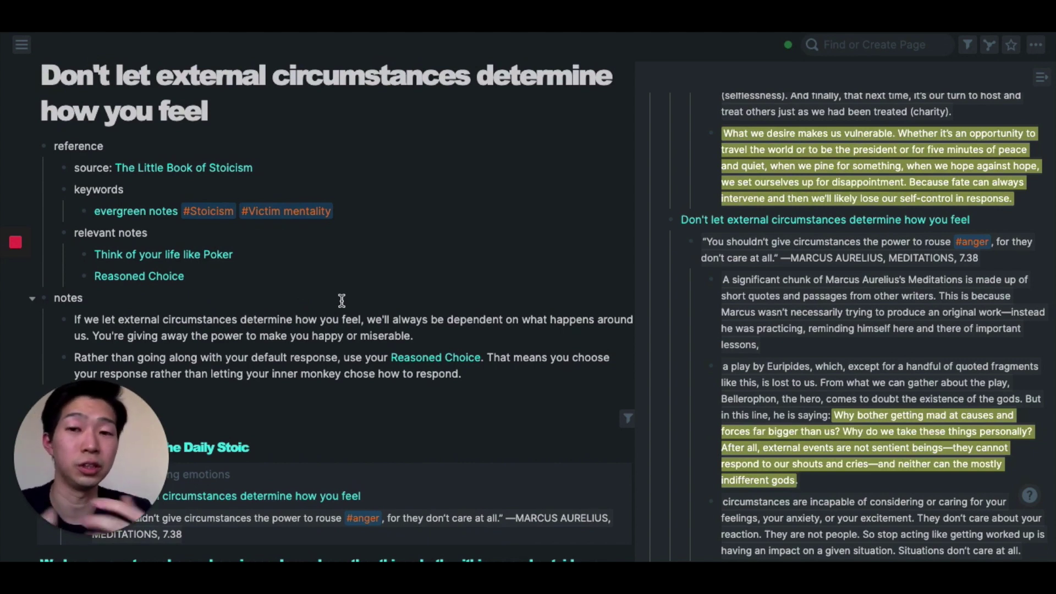
scroll(262, 297, "up", 1)
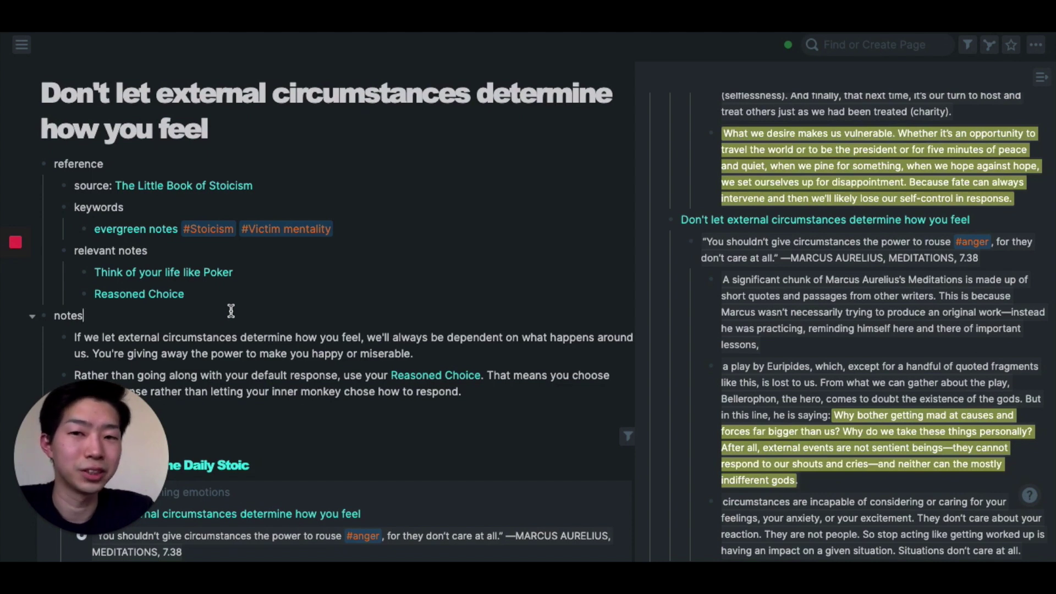
left_click(306, 320)
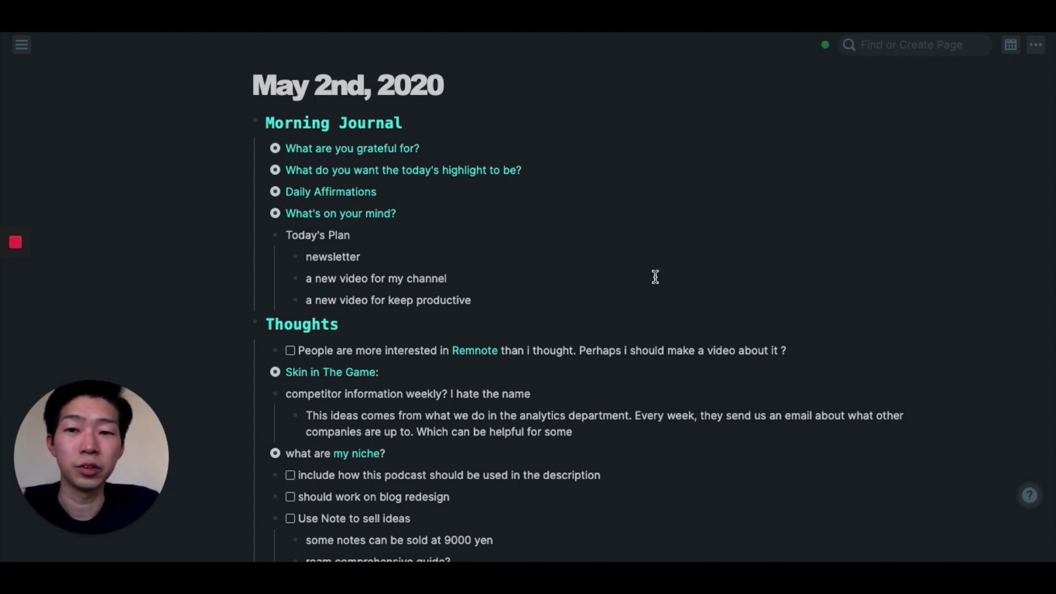
Step: Scroll through the May 2nd, 2020 Morning Journal, Thoughts, Workspace and Resonance Calendar sections
scroll(607, 312, "down", 3)
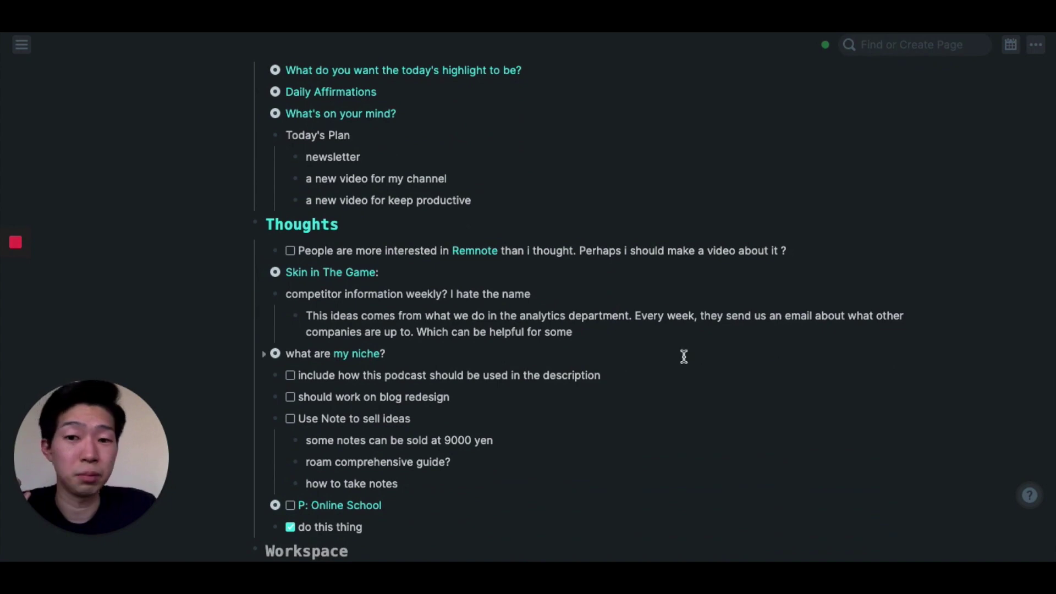
scroll(683, 356, "down", 2)
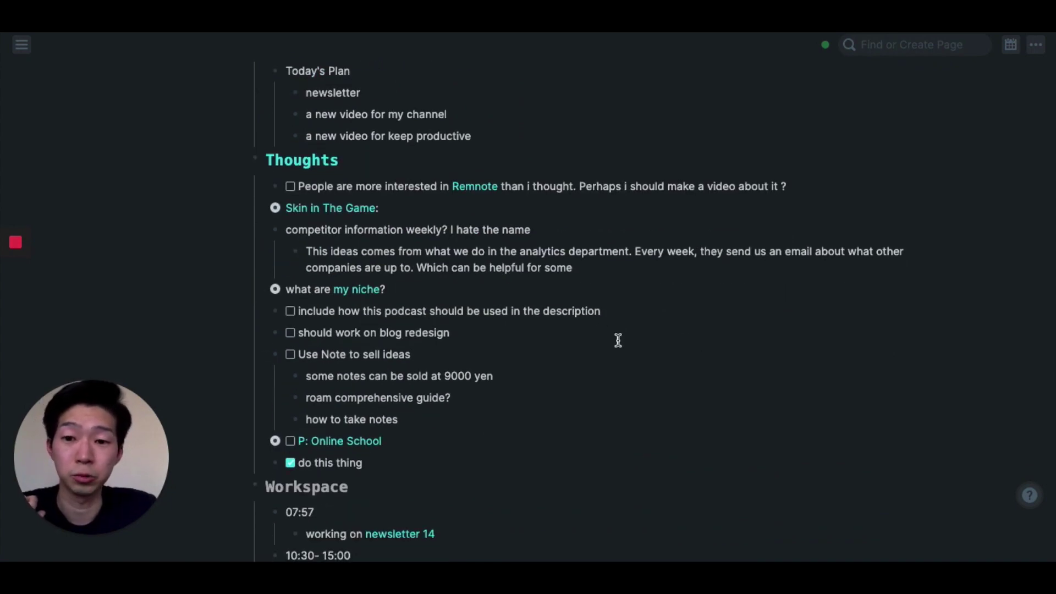
scroll(618, 339, "down", 6)
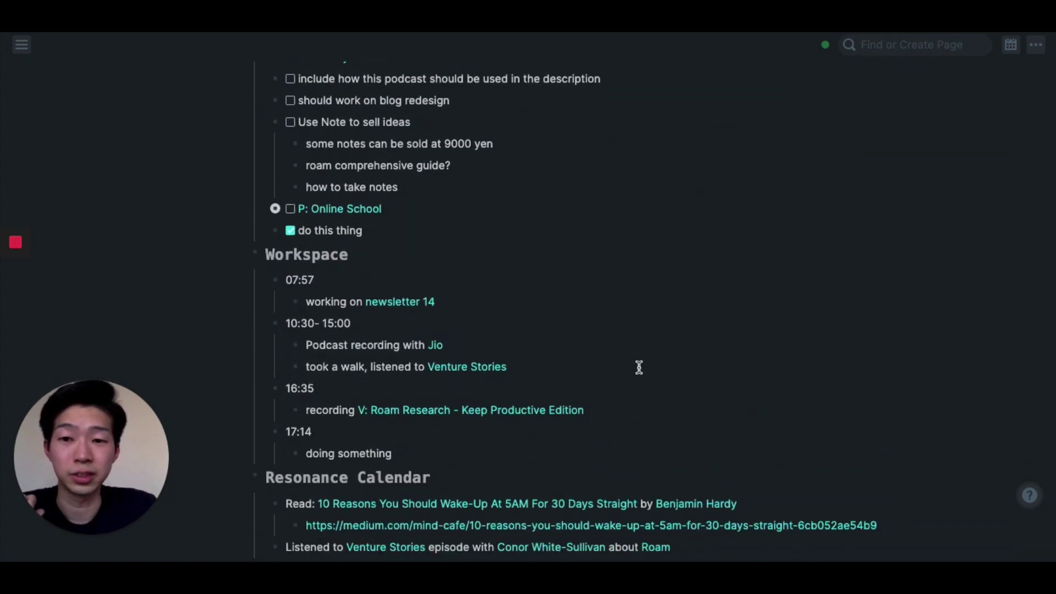
scroll(709, 388, "up", 5)
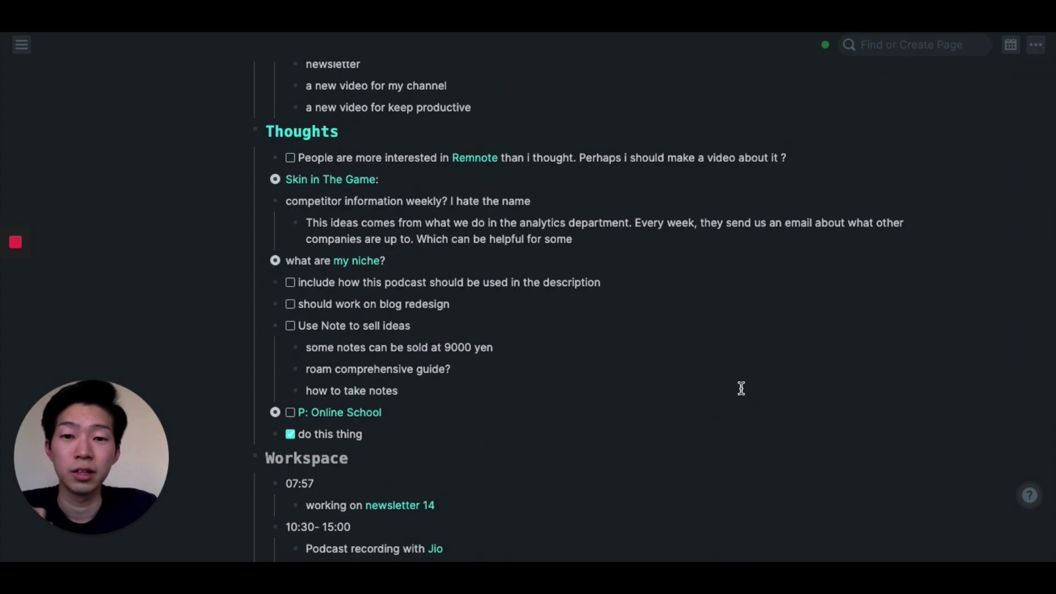
scroll(770, 374, "up", 4)
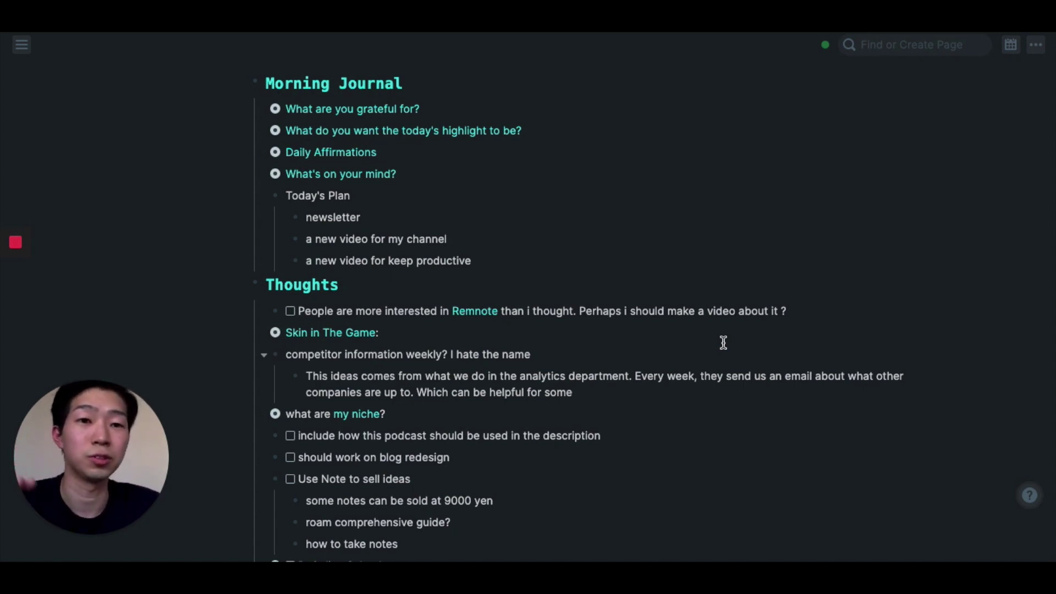
scroll(770, 363, "up", 1)
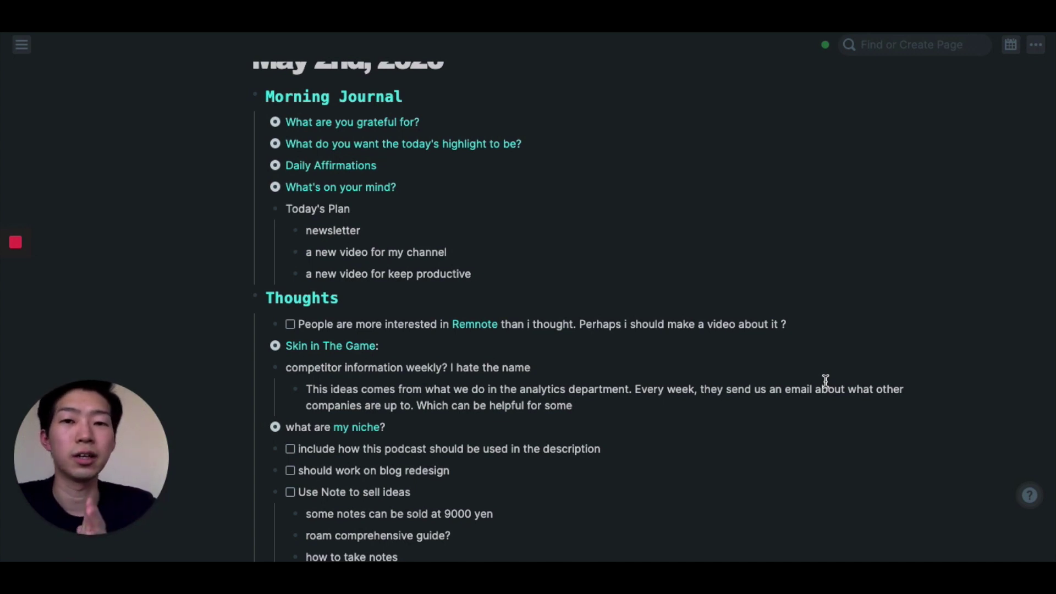
scroll(753, 296, "up", 1)
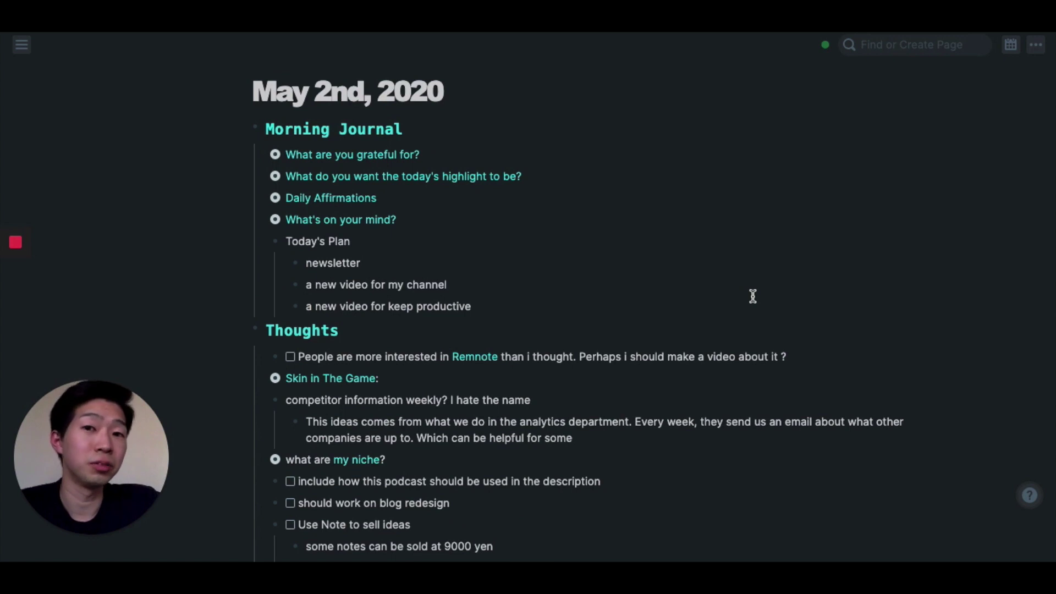